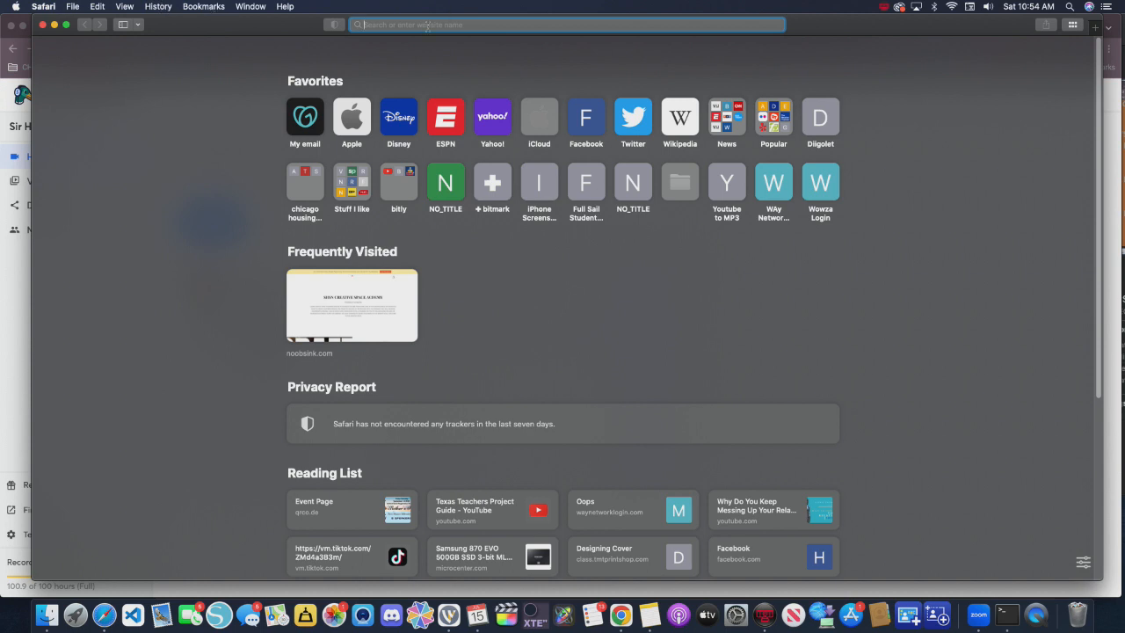
- Load streamyard.com and go to its pricing page
left_click(428, 26)
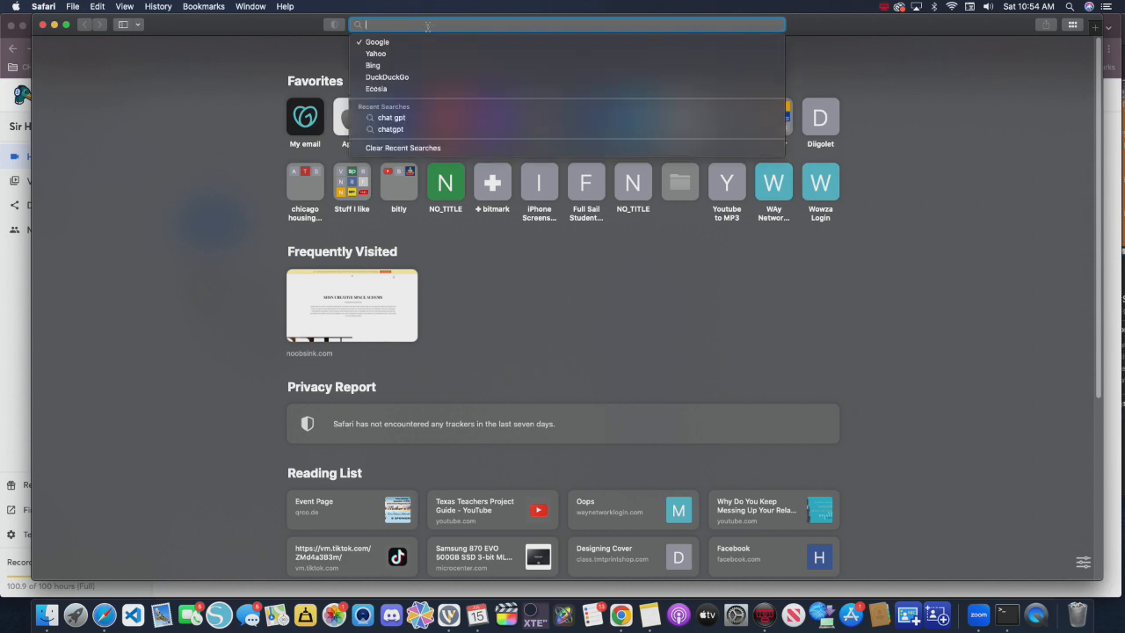
type("streamyard.com")
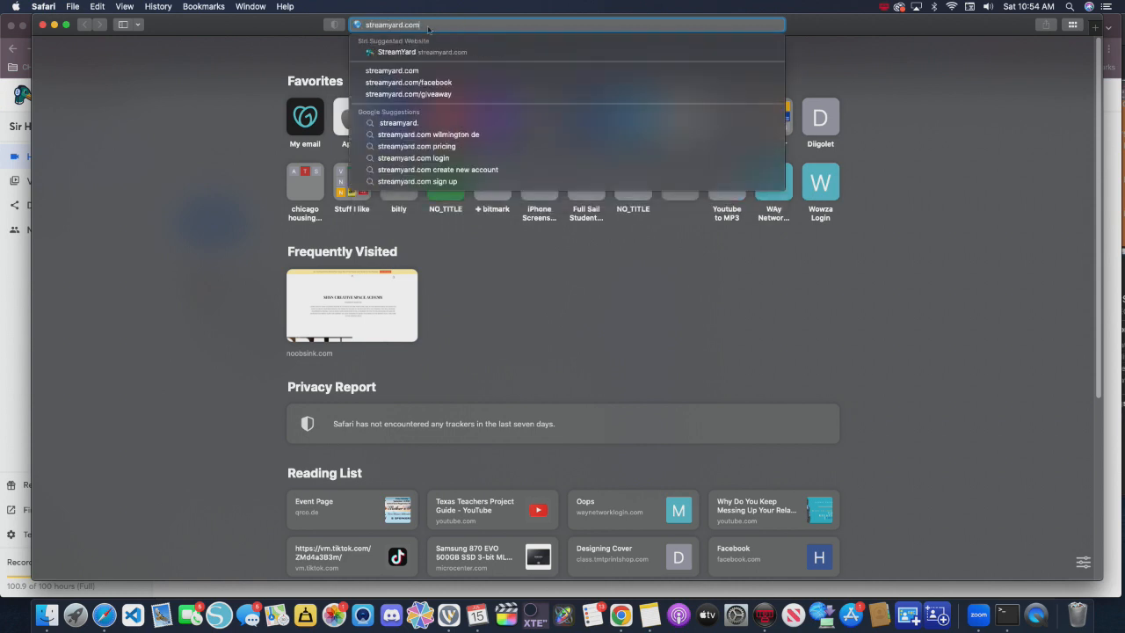
key("Return")
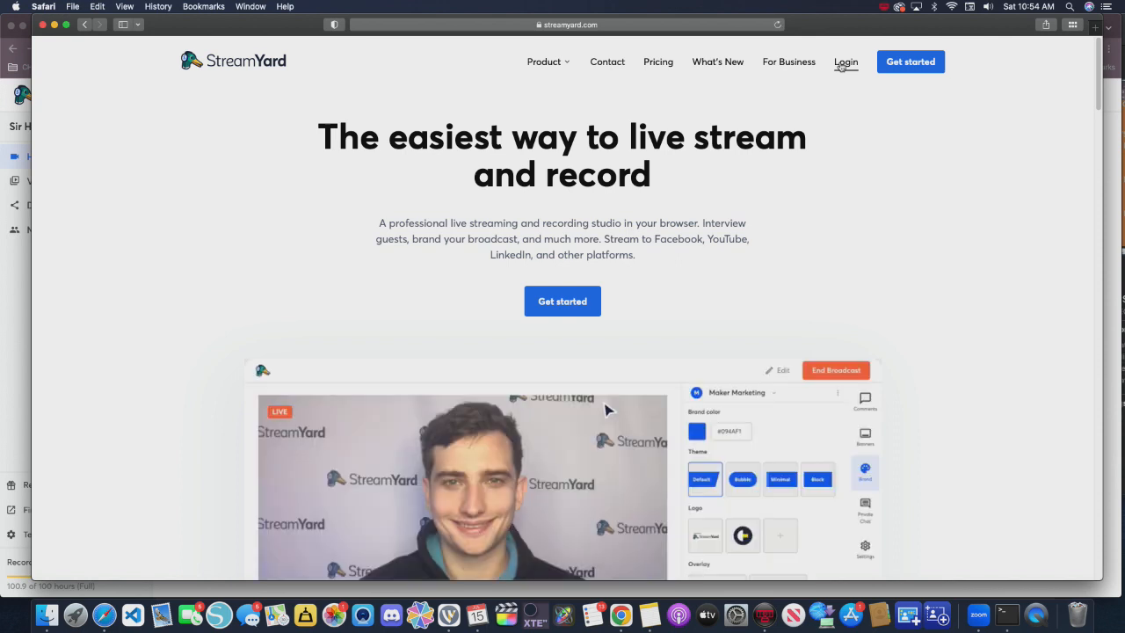
left_click(660, 61)
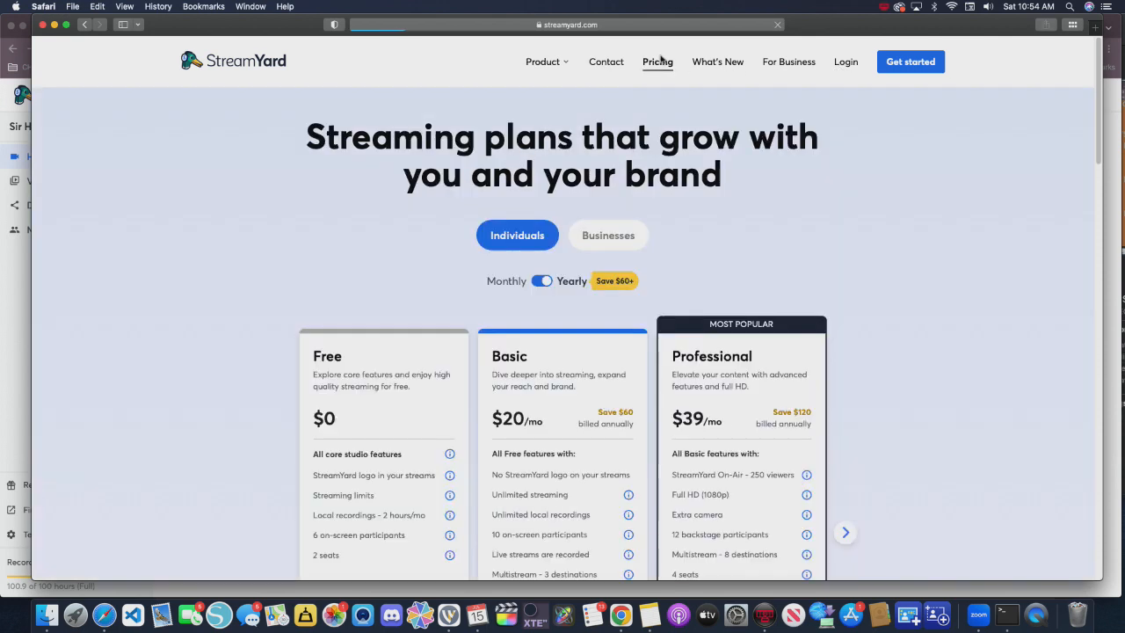
- Show the individual plans with monthly billing and compare the prices and custom RTMP support of the Free, Basic and Professional plans
scroll(765, 299, "down", 2)
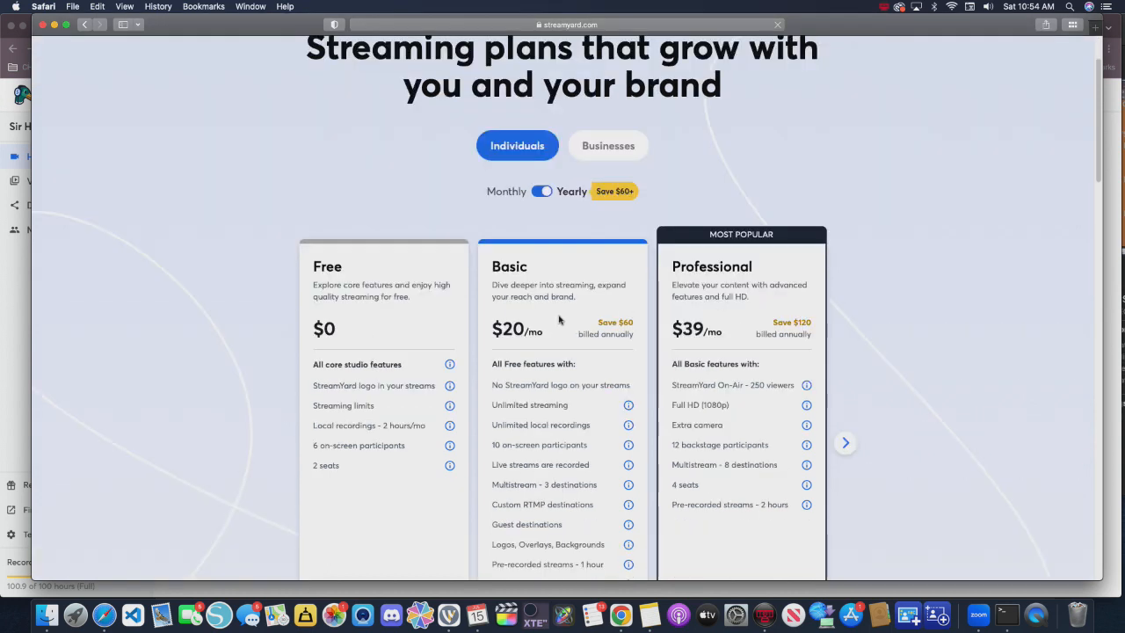
left_click(543, 192)
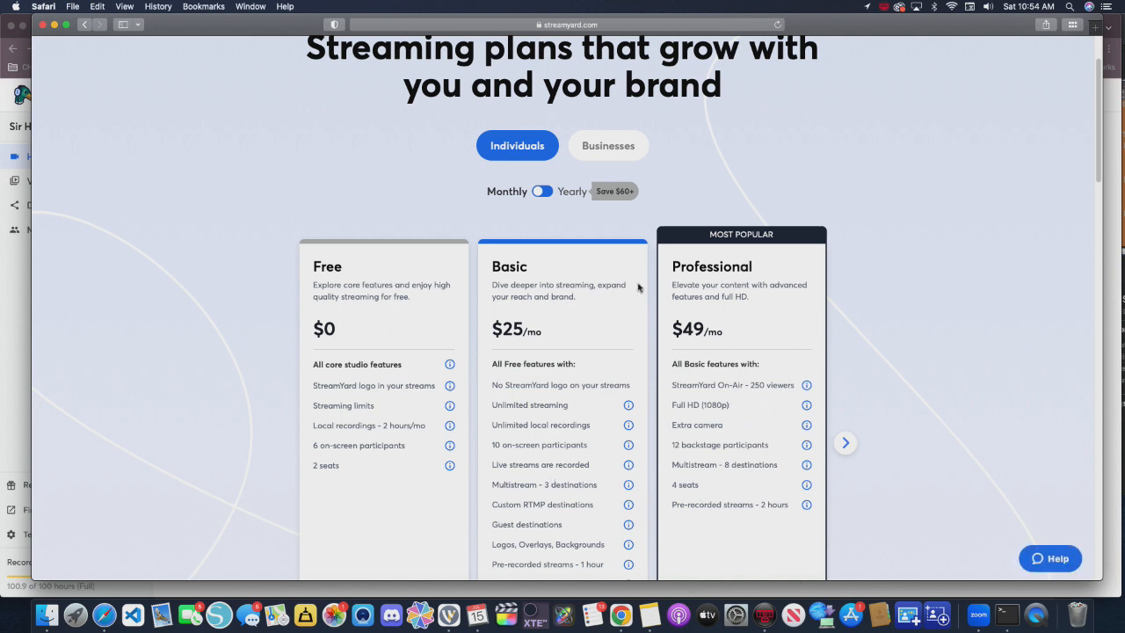
left_click_drag(683, 331, 707, 330)
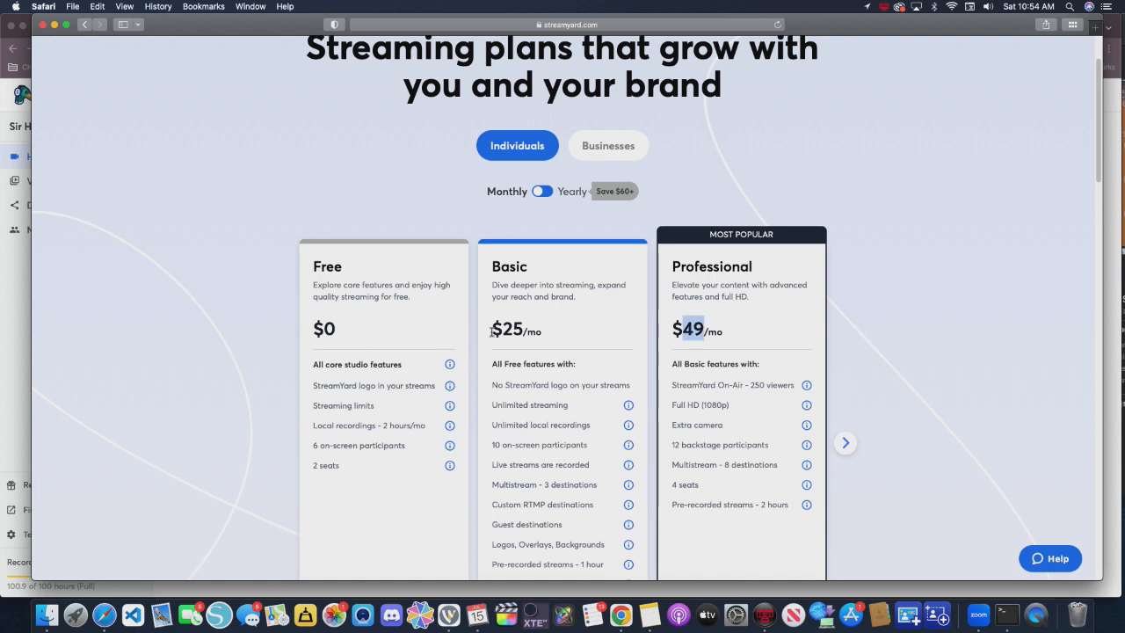
left_click_drag(492, 331, 529, 331)
scroll(563, 420, "down", 2)
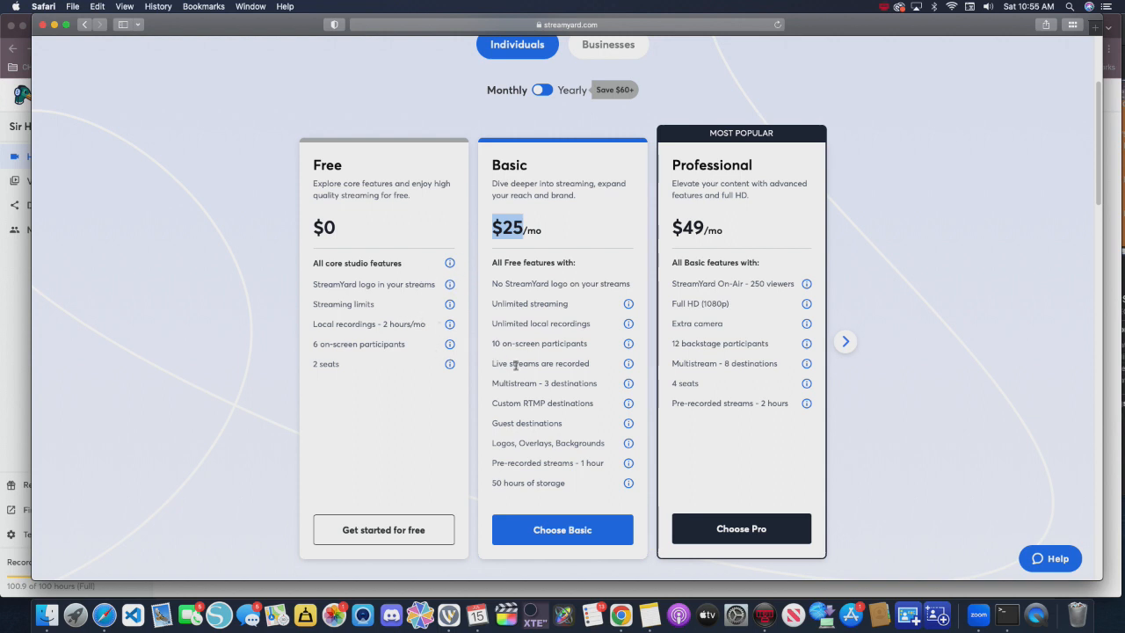
left_click_drag(348, 234, 285, 215)
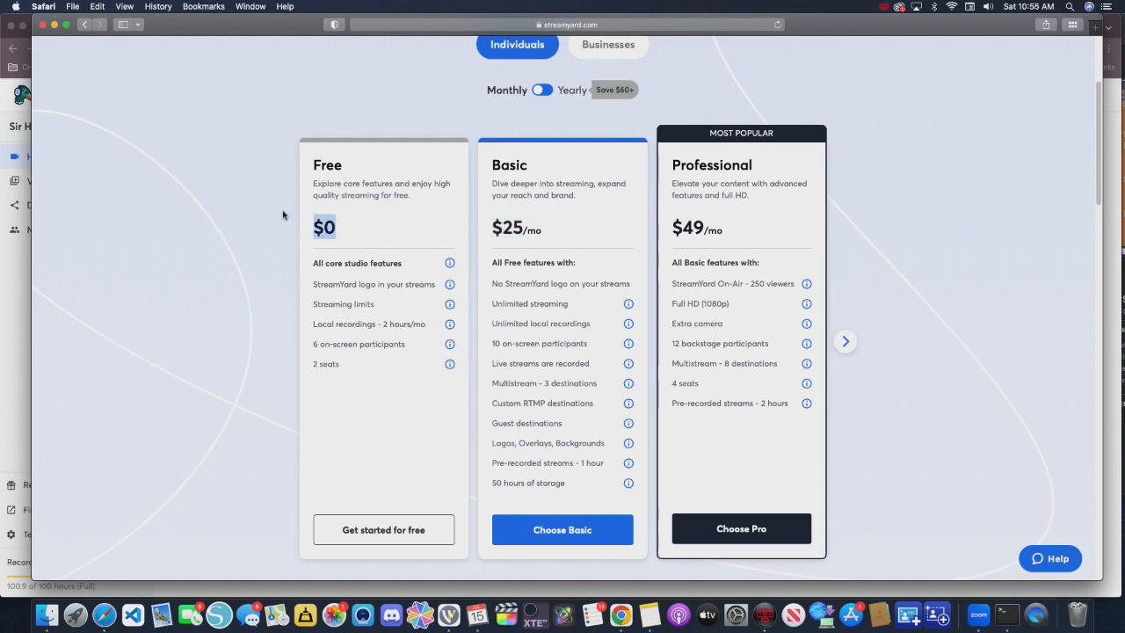
left_click_drag(493, 225, 524, 230)
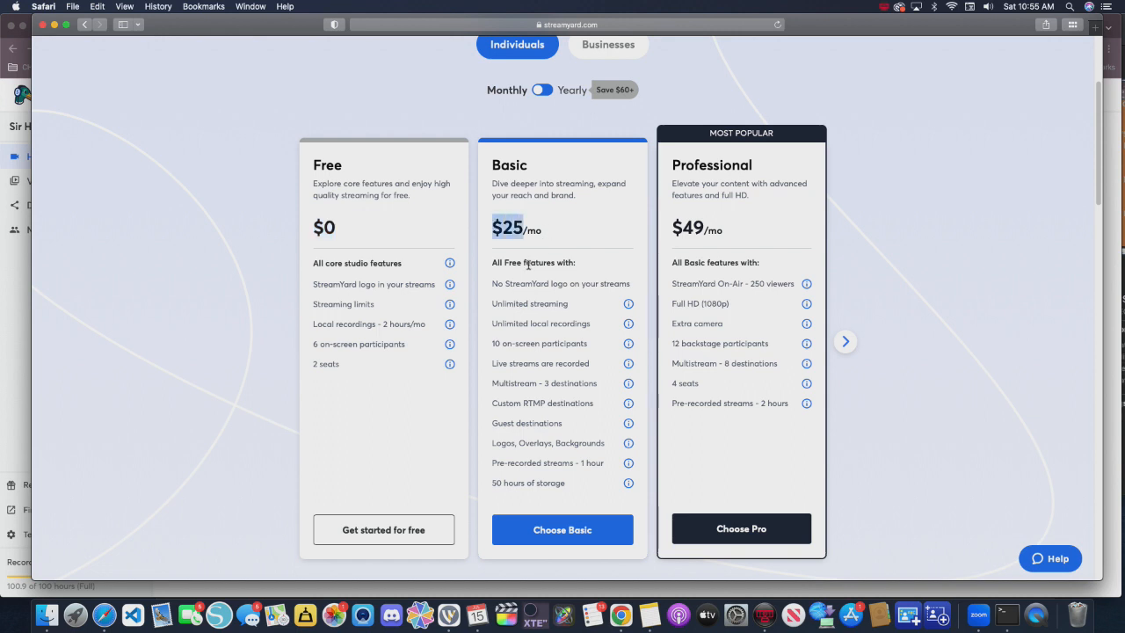
left_click_drag(484, 408, 607, 403)
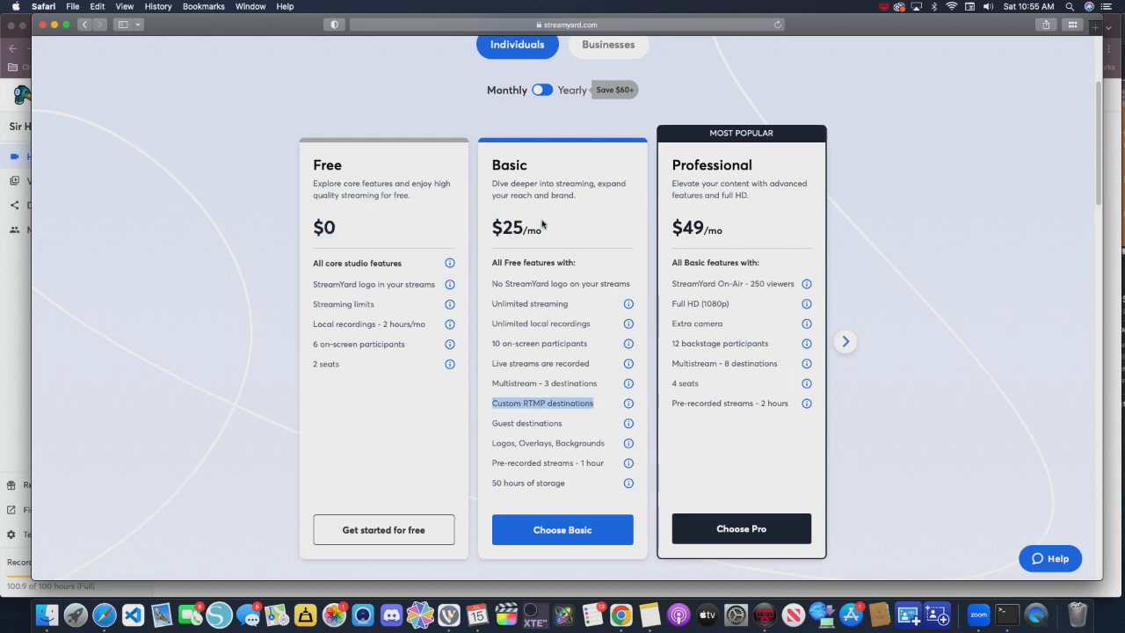
left_click_drag(525, 229, 474, 232)
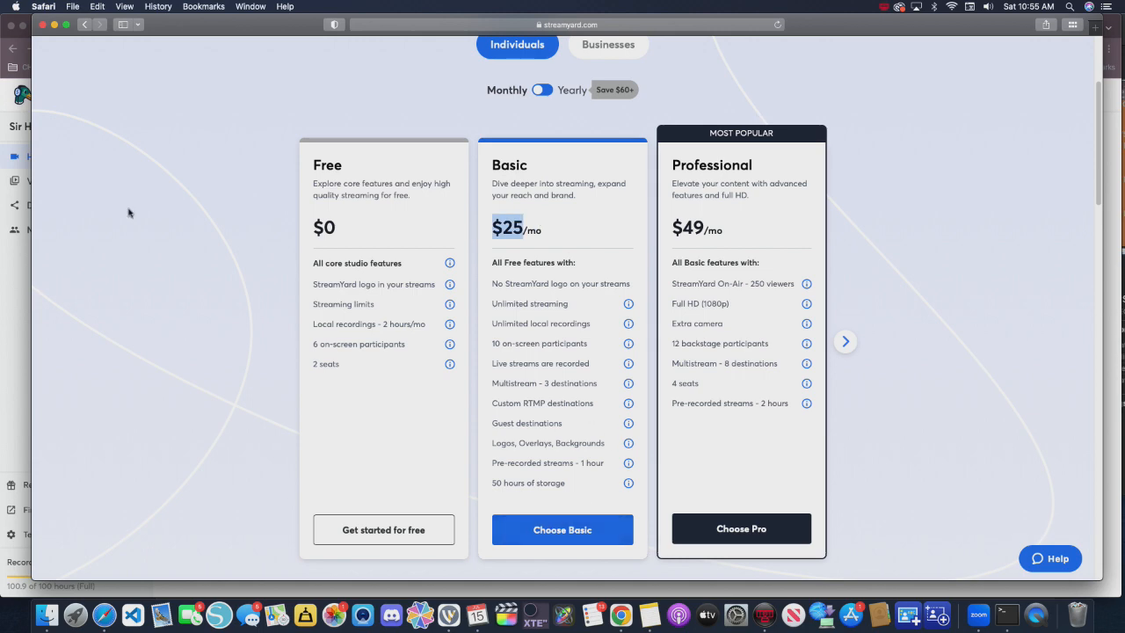
scroll(287, 176, "up", 3)
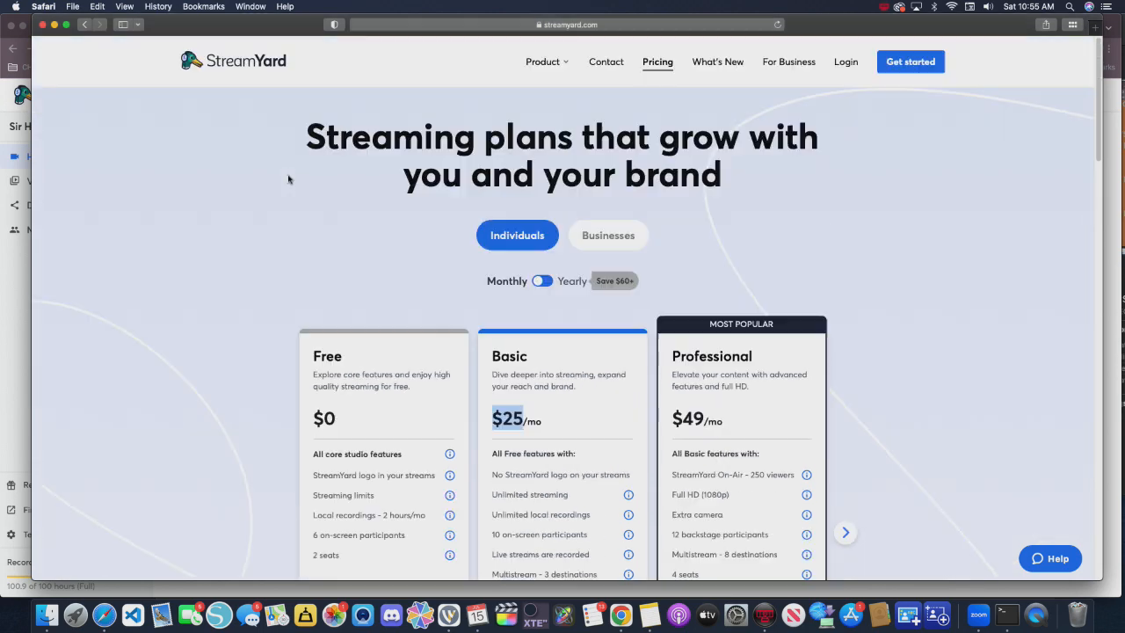
scroll(337, 196, "down", 3)
scroll(105, 318, "up", 2)
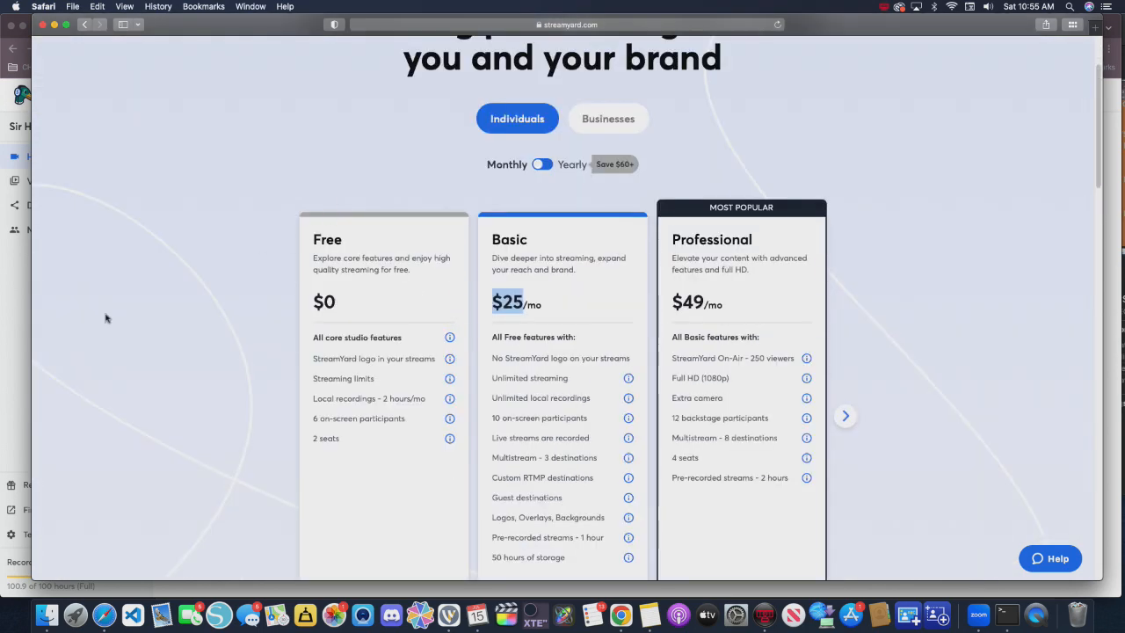
- Switch to StreamYard in Chrome, change to the third team and view its custom RTMP destination form
left_click(9, 101)
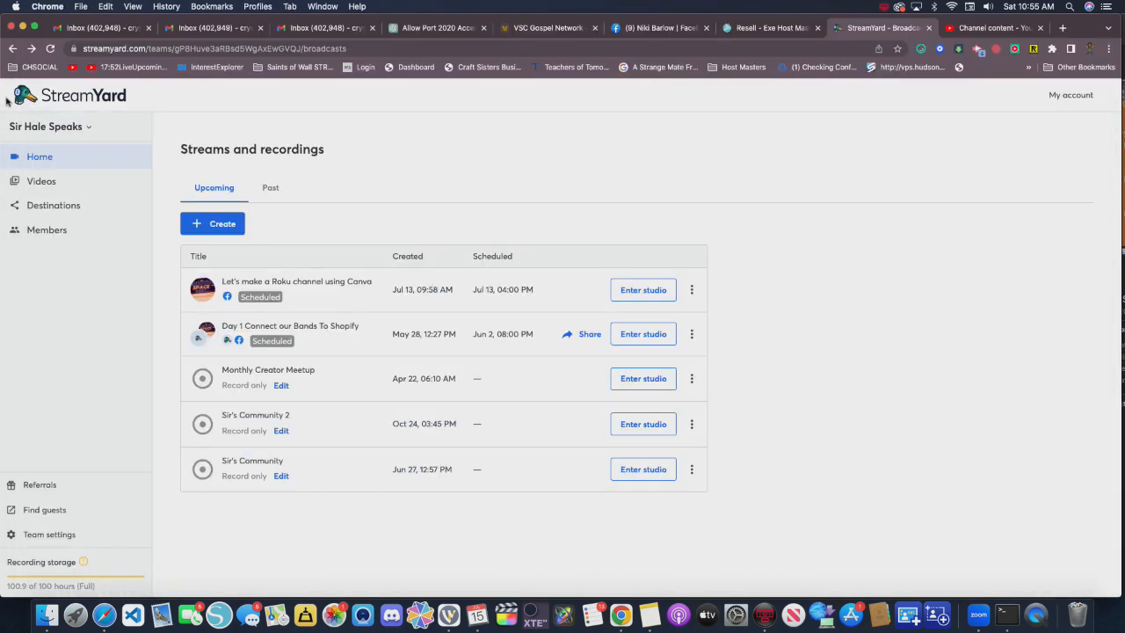
left_click(58, 207)
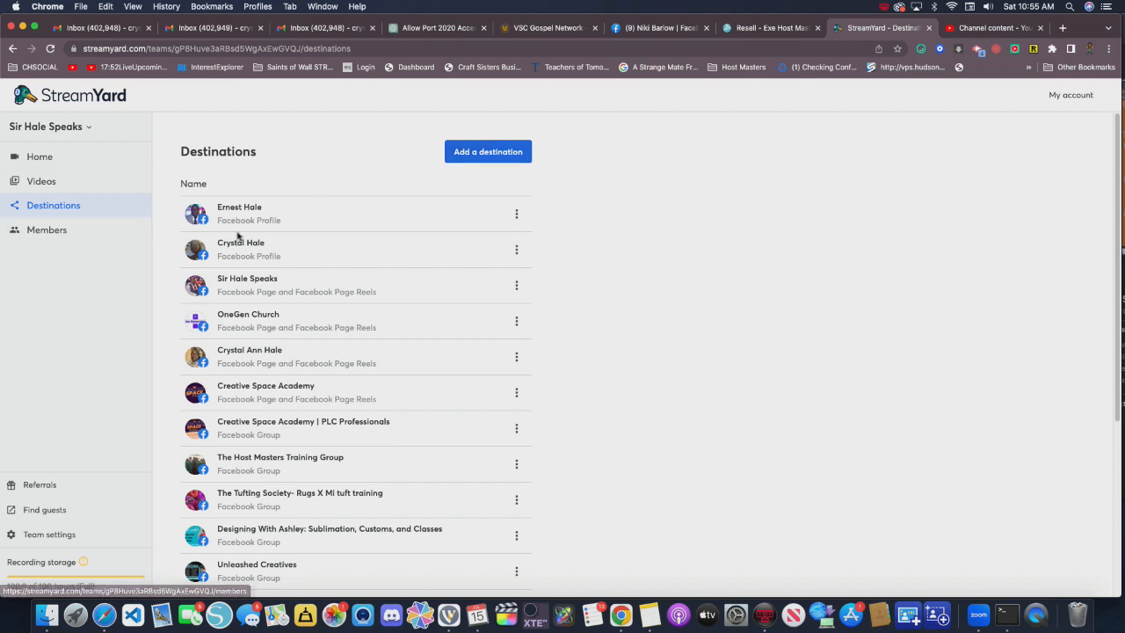
left_click(76, 128)
left_click(73, 202)
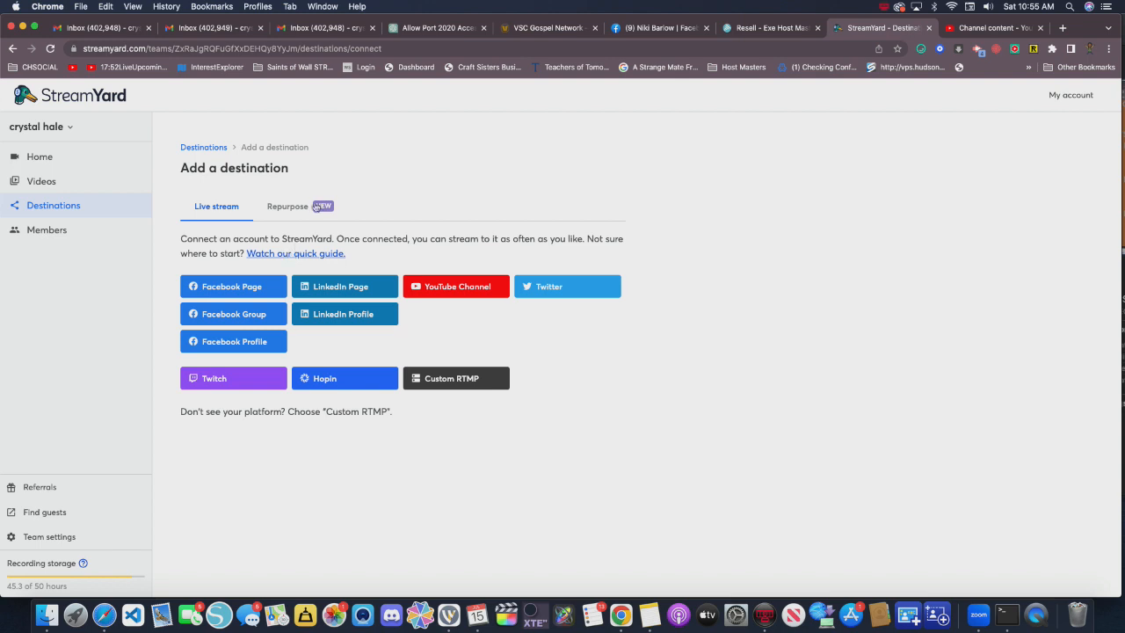
left_click(463, 380)
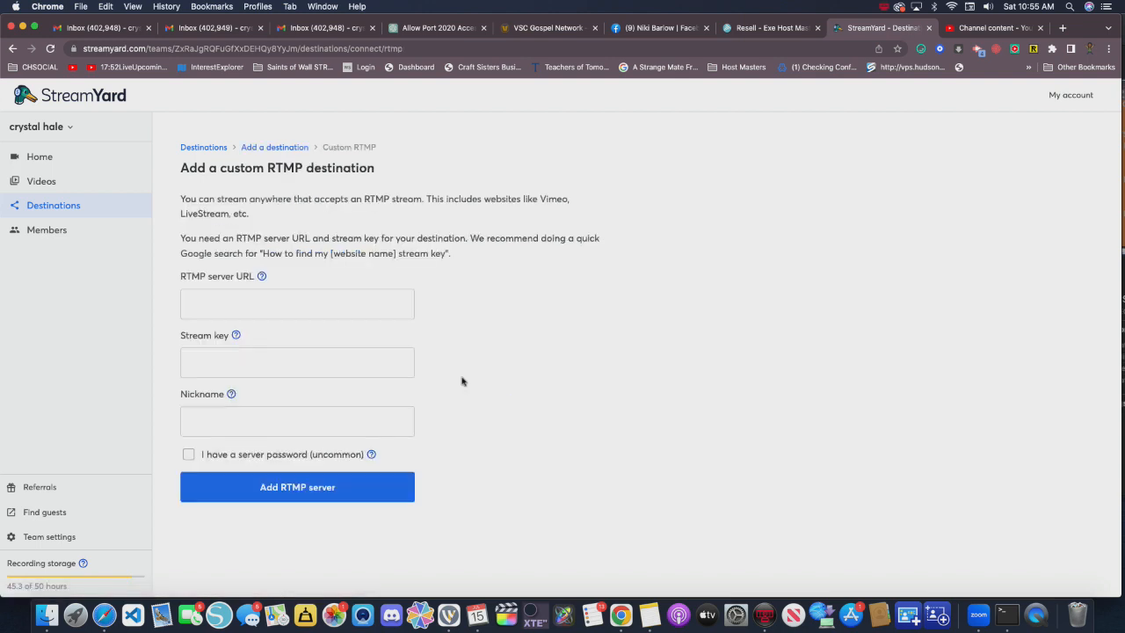
- Switch to the team named My Team and open its list of destinations
left_click(57, 126)
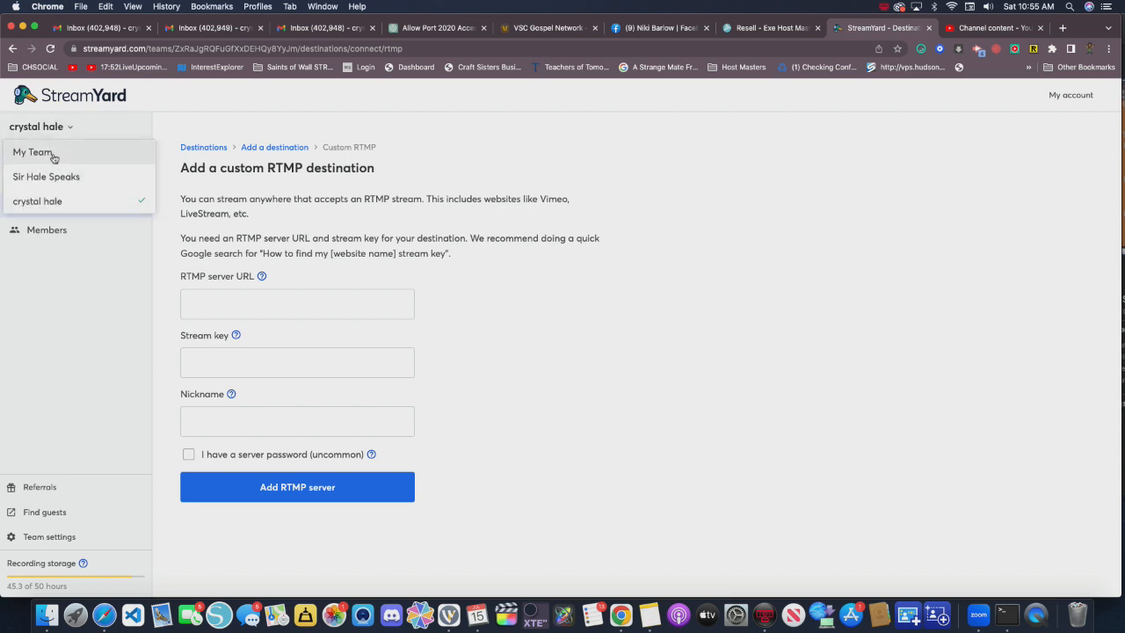
left_click(34, 152)
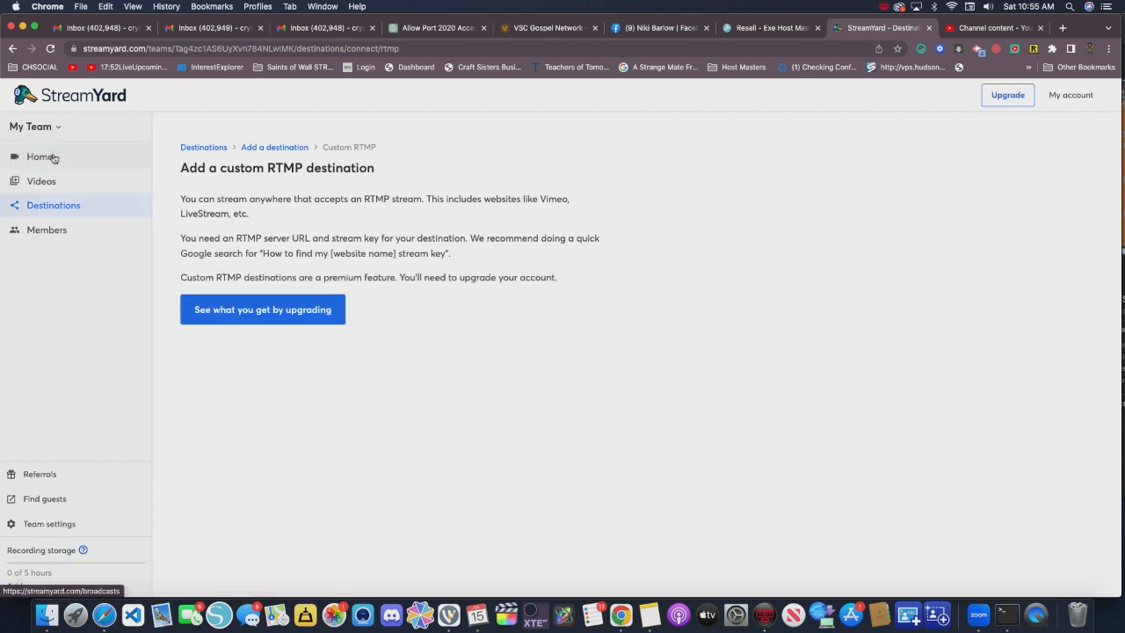
left_click(53, 205)
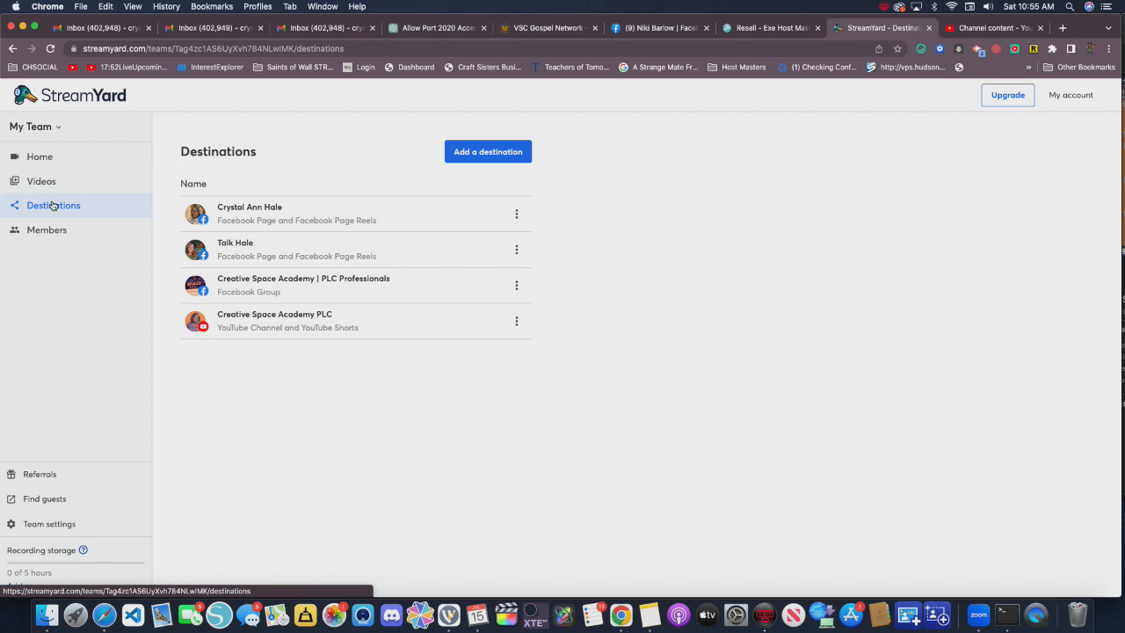
- Remove the second Facebook page from My Team's destinations without deleting its upcoming broadcasts
left_click(516, 214)
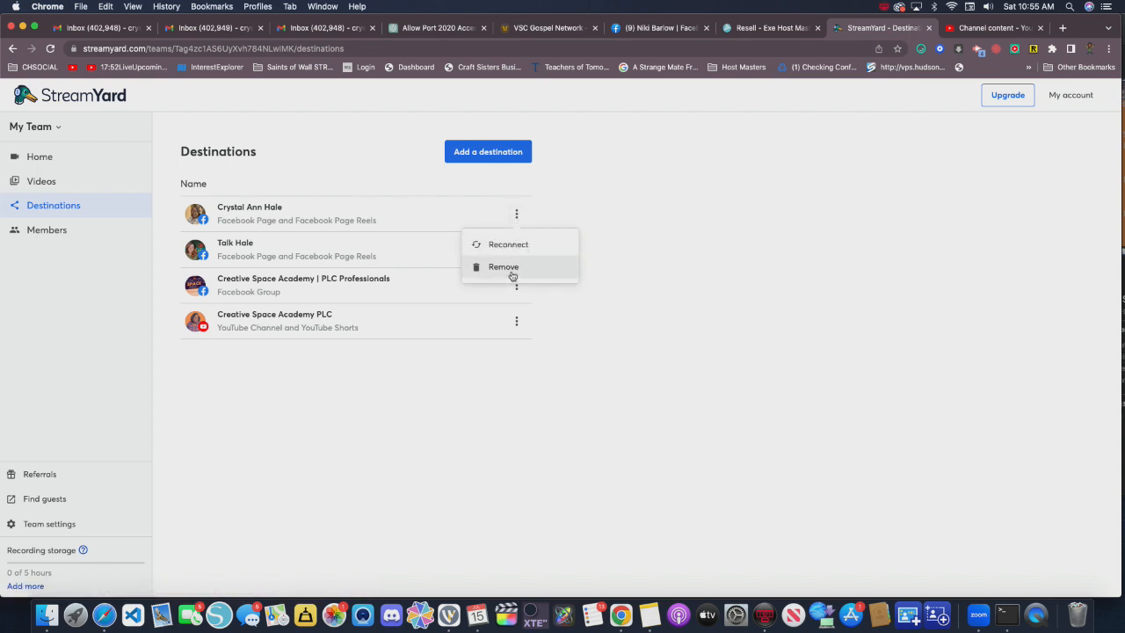
left_click(320, 252)
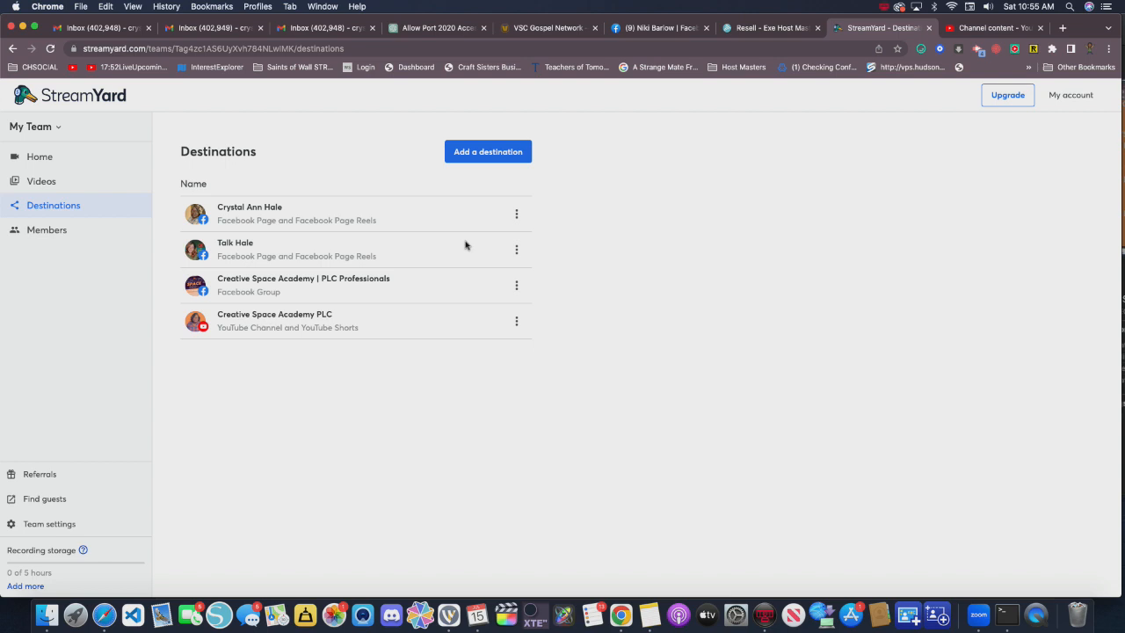
left_click(520, 255)
left_click(518, 303)
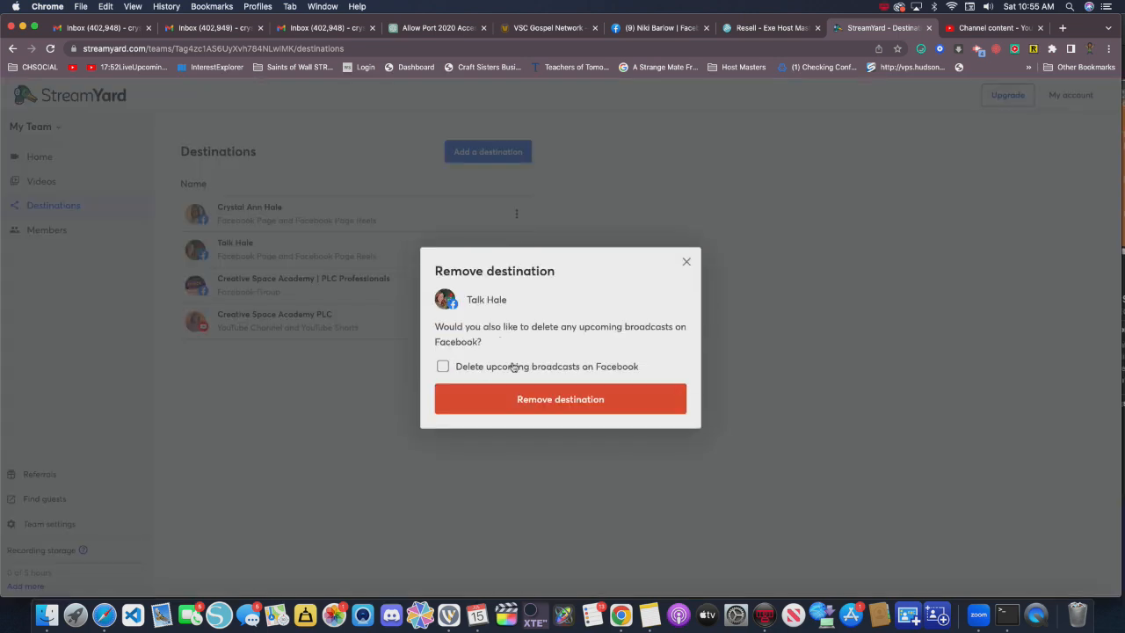
left_click(529, 398)
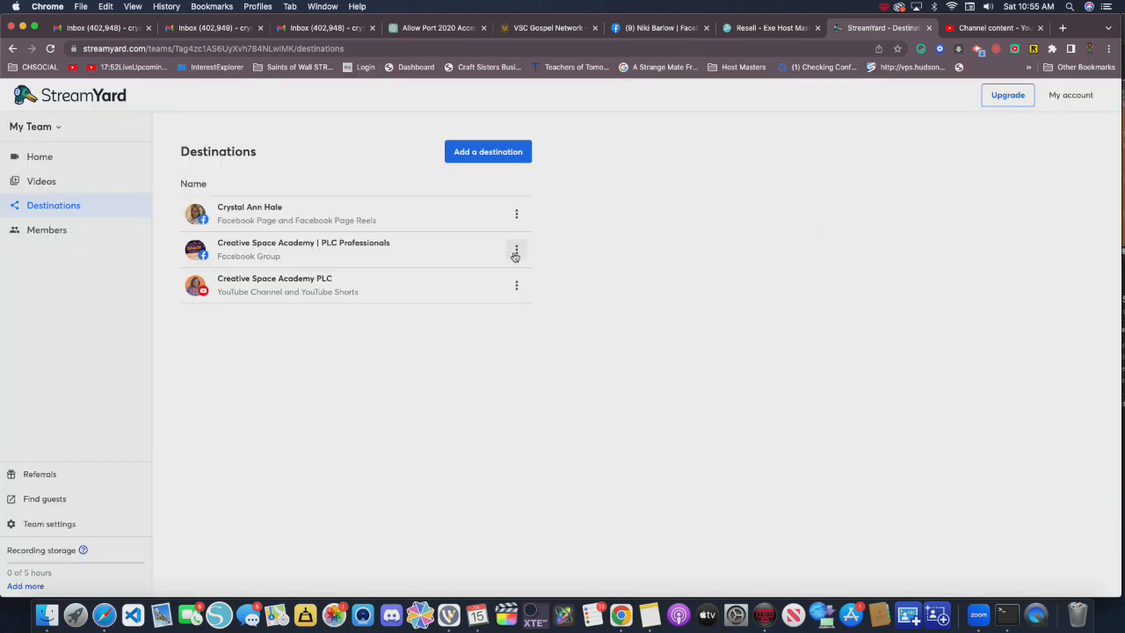
- Remove the "Creative Space Academy | PLC Professionals" Facebook group from My Team's destinations
left_click(516, 252)
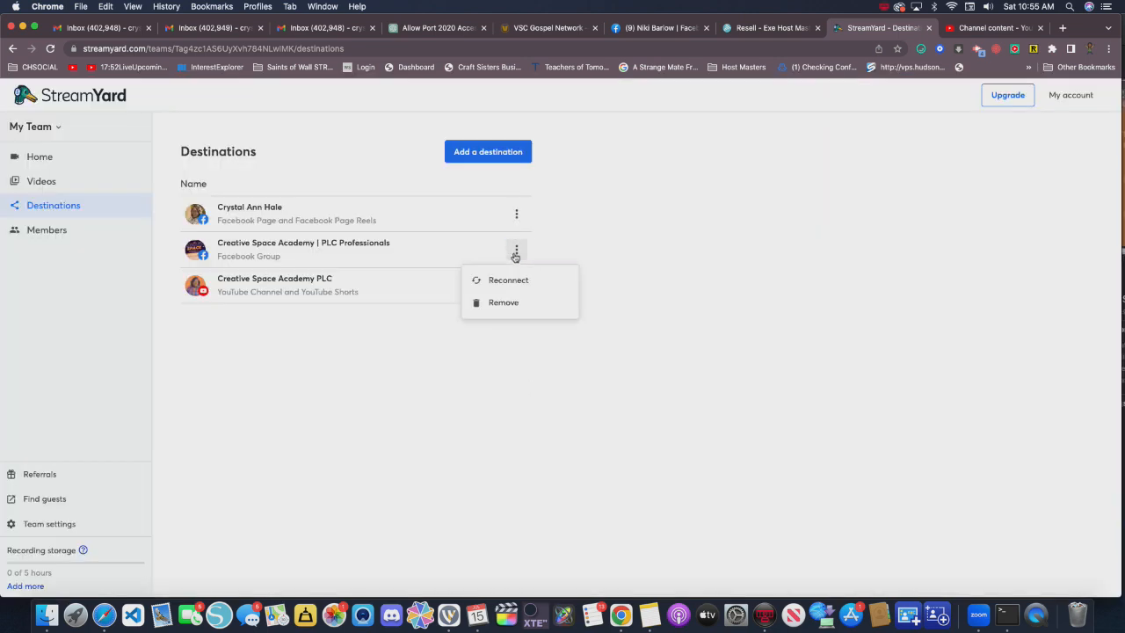
left_click(515, 308)
left_click(524, 392)
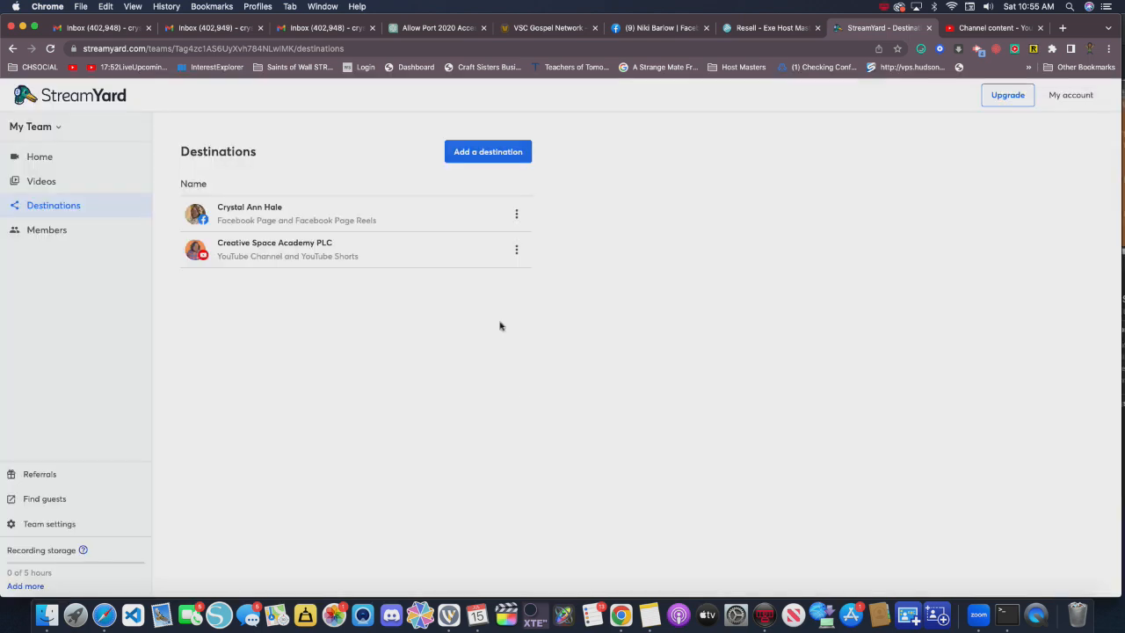
- View the custom RTMP destination page under My Team and compare it with the same page under the third team
left_click(483, 164)
left_click(429, 384)
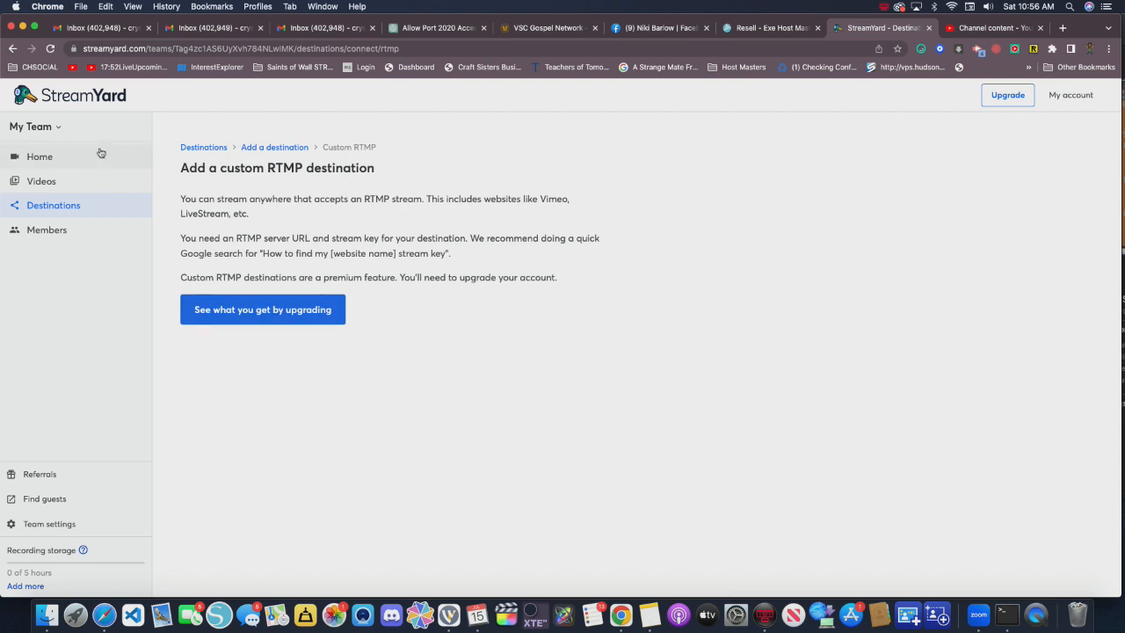
left_click(55, 132)
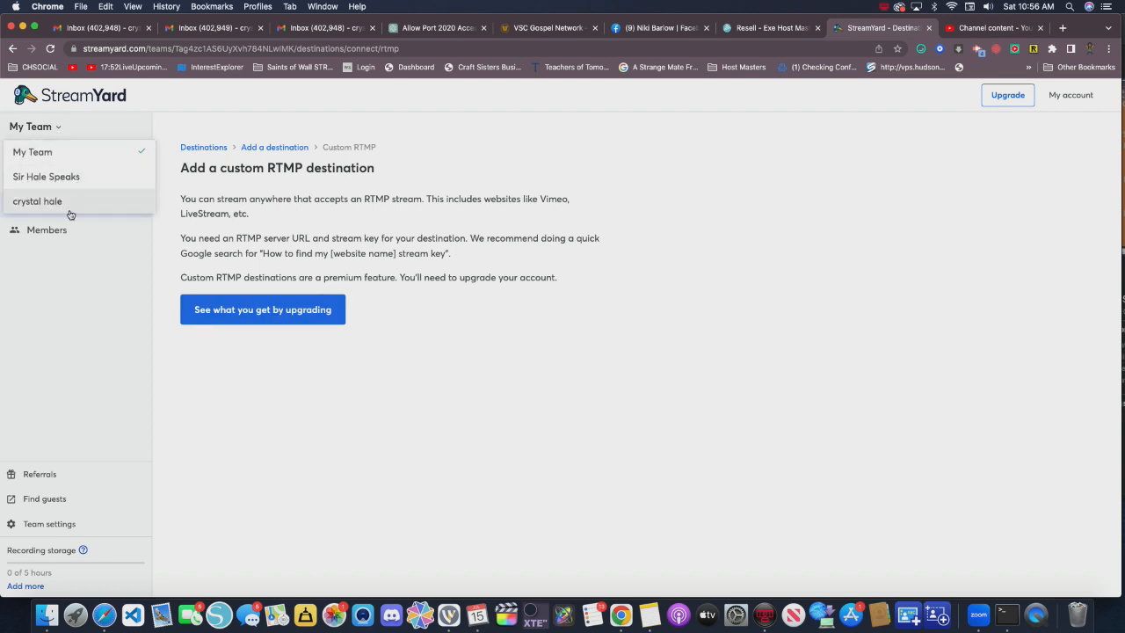
left_click(37, 201)
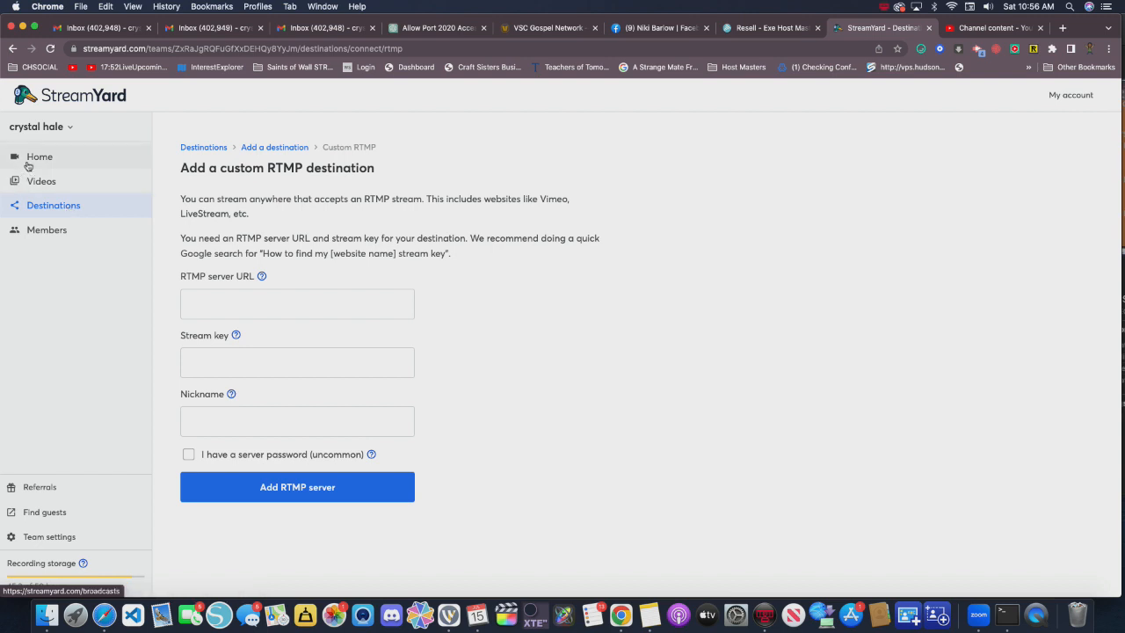
- Switch to the second team in the team list and start adding a custom RTMP destination to it
left_click(56, 135)
left_click(63, 183)
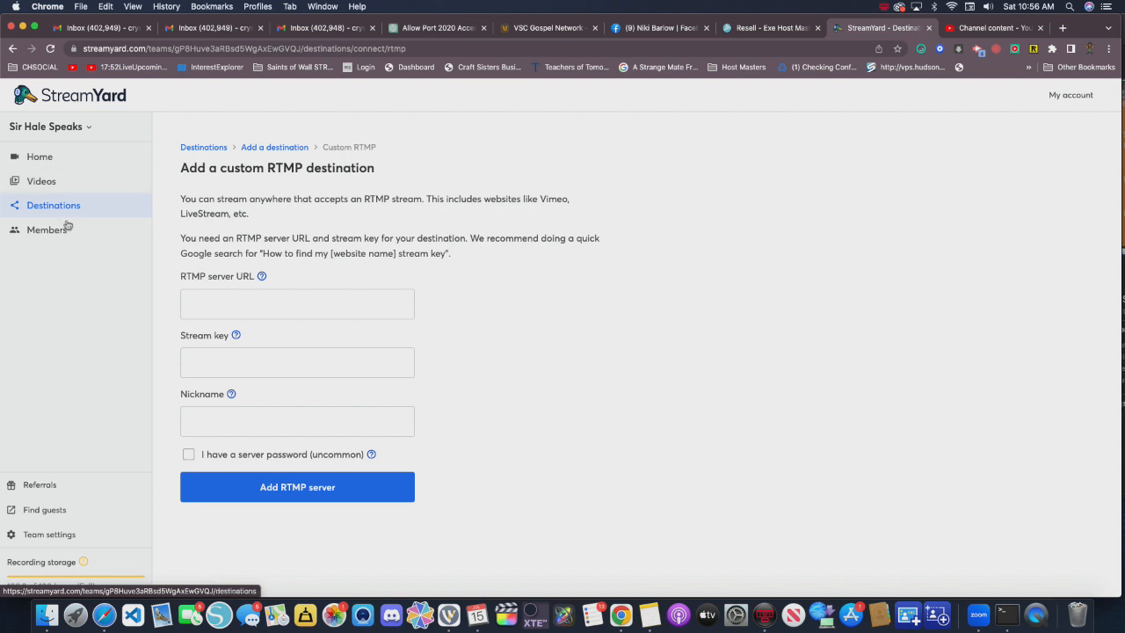
left_click(61, 209)
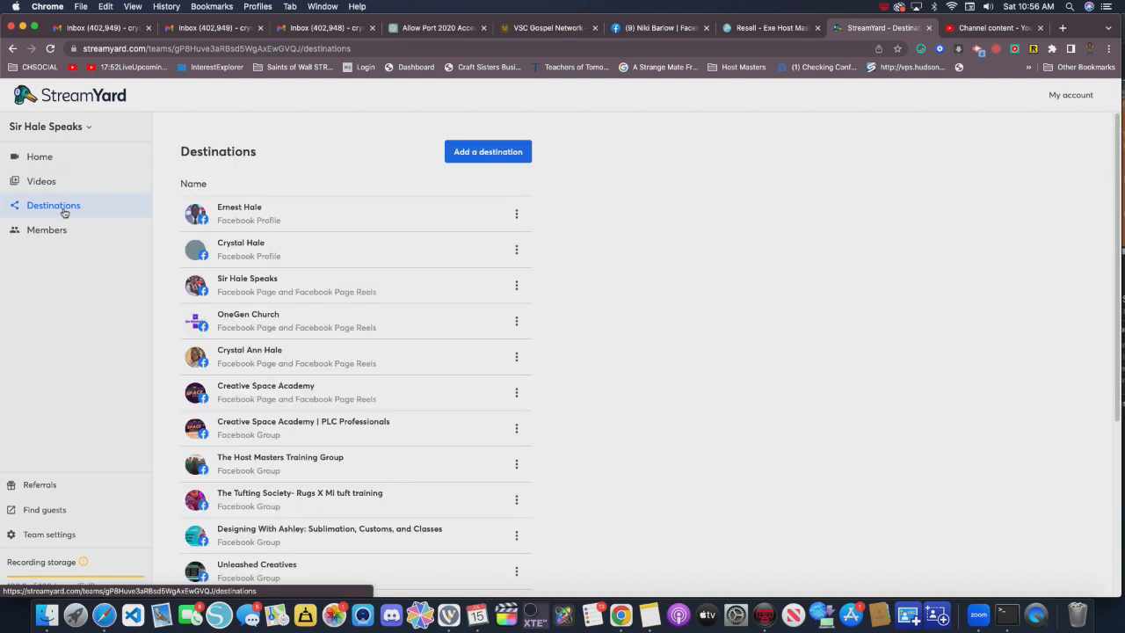
left_click(469, 154)
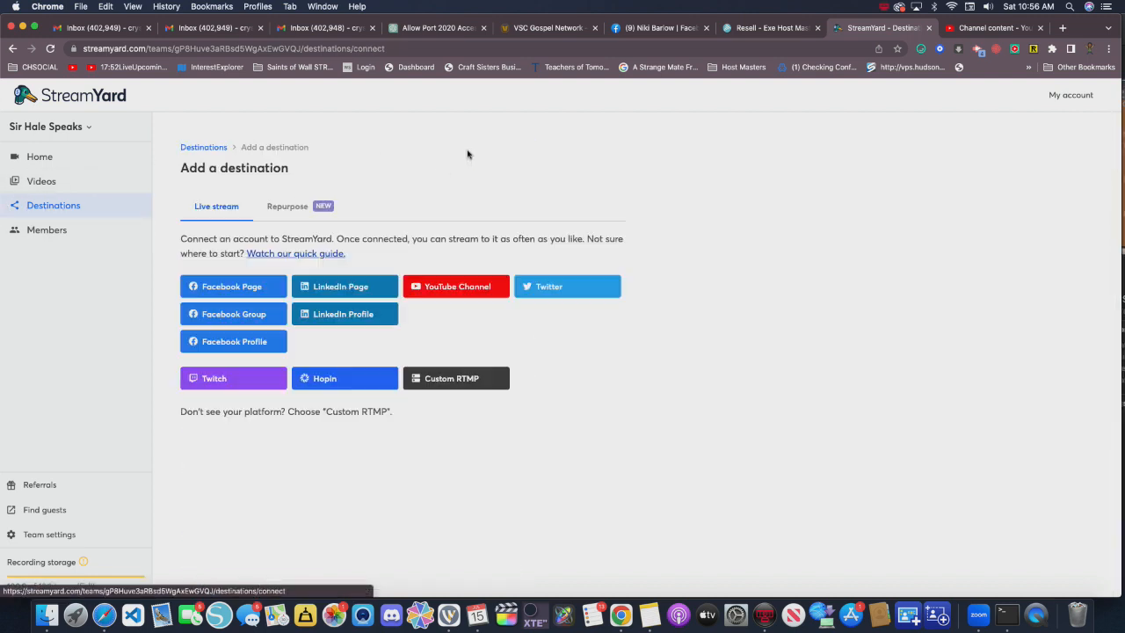
left_click(431, 379)
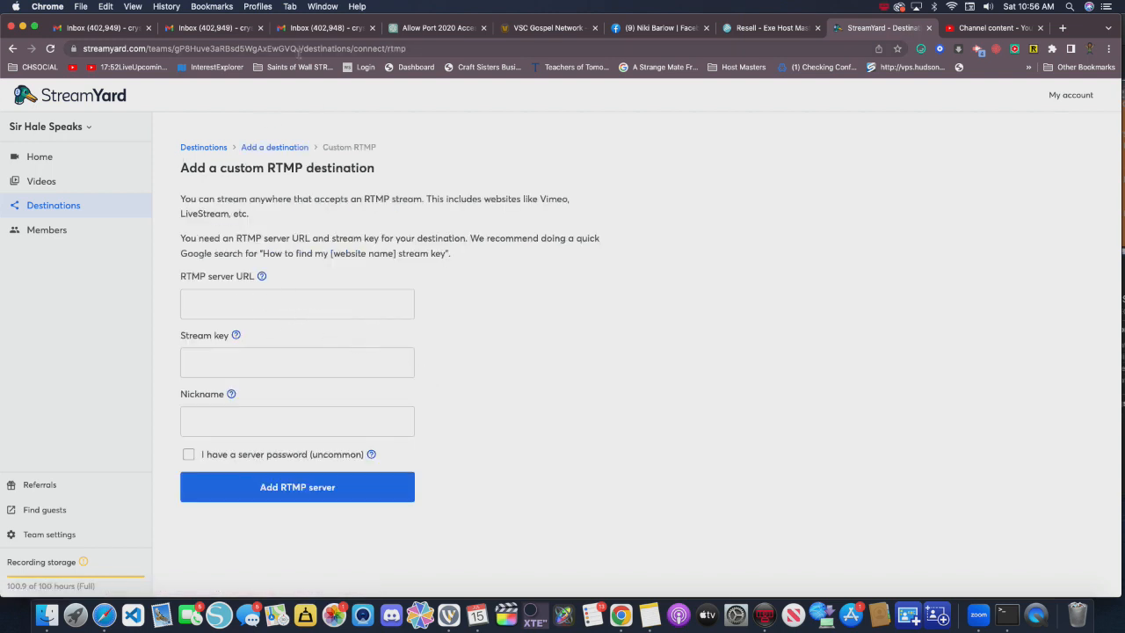
- Switch to the Host Masters TV panel and open the VSCTV service from the account's own media services
left_click(748, 27)
mouse_move(54, 234)
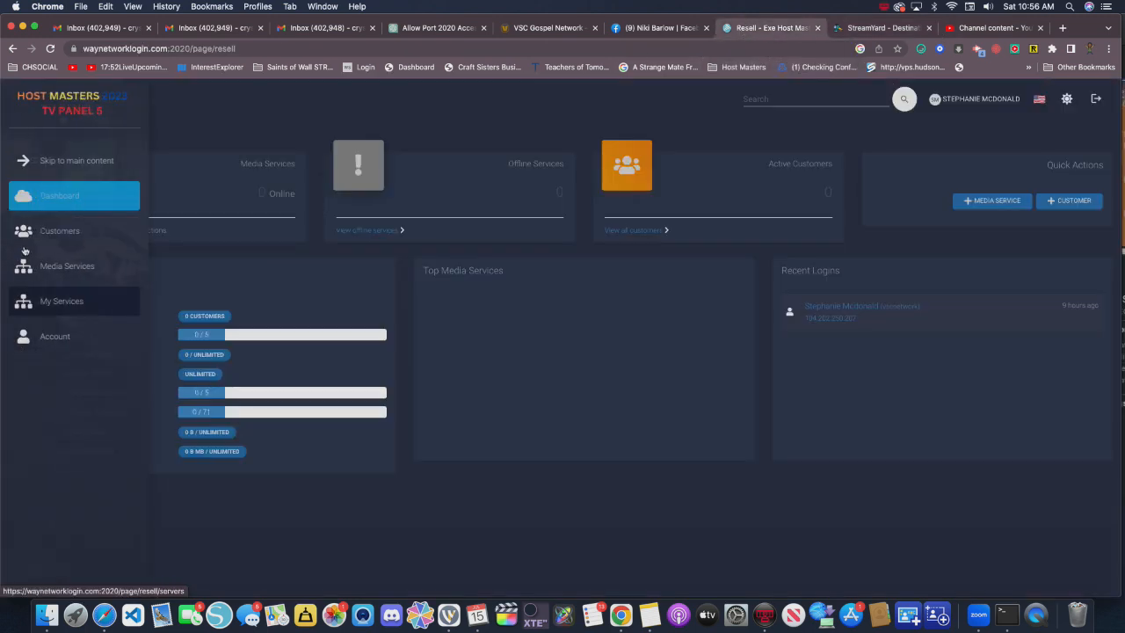
left_click(71, 272)
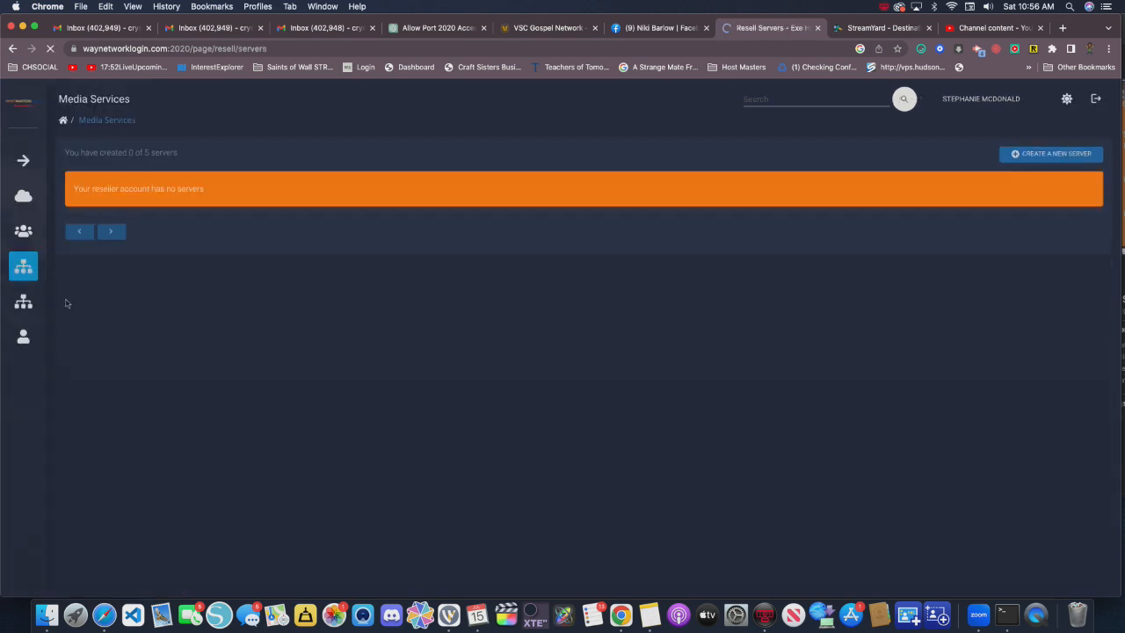
left_click(52, 303)
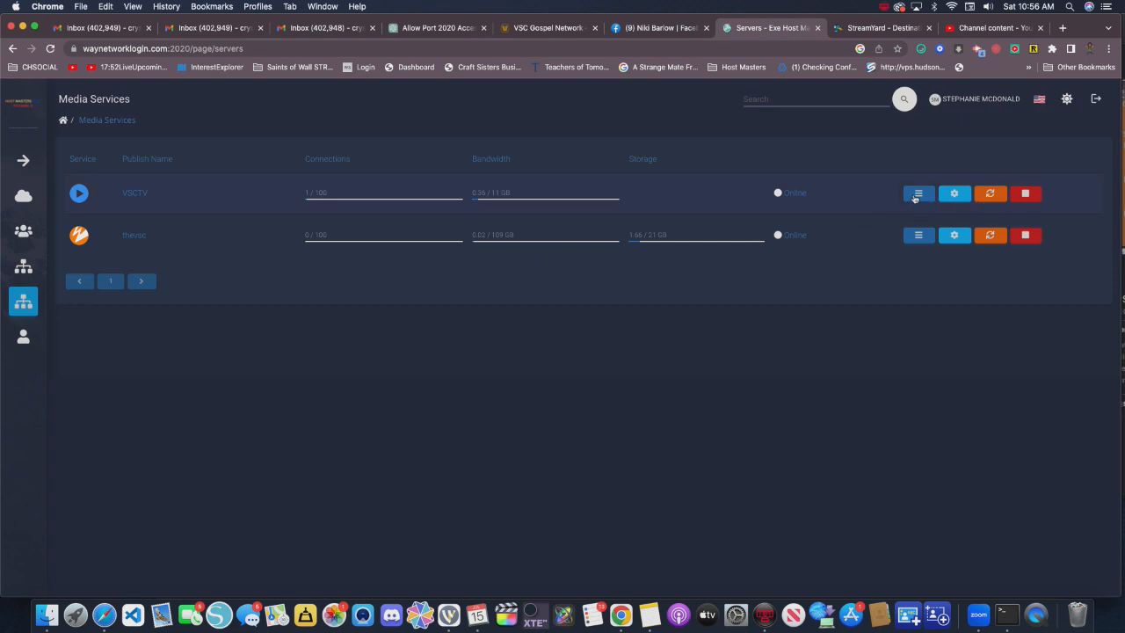
left_click(917, 194)
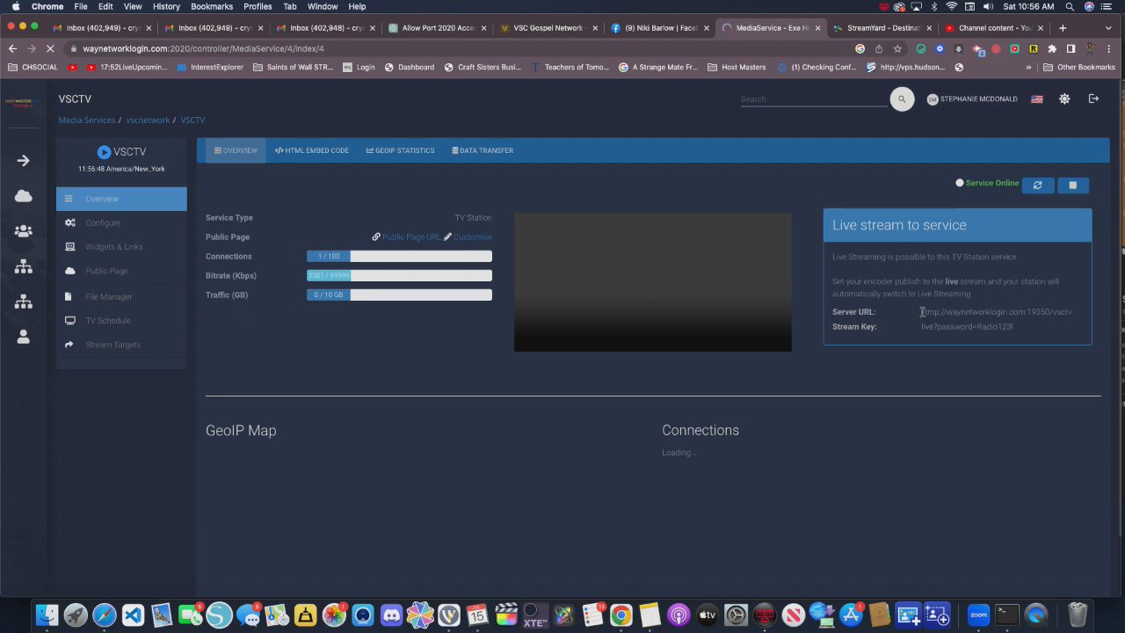
- Copy VSCTV's server URL, rtmp://waynetworklogin.com:19350/vsctv, and paste it as the RTMP server URL of the StreamYard destination
left_click(1077, 314)
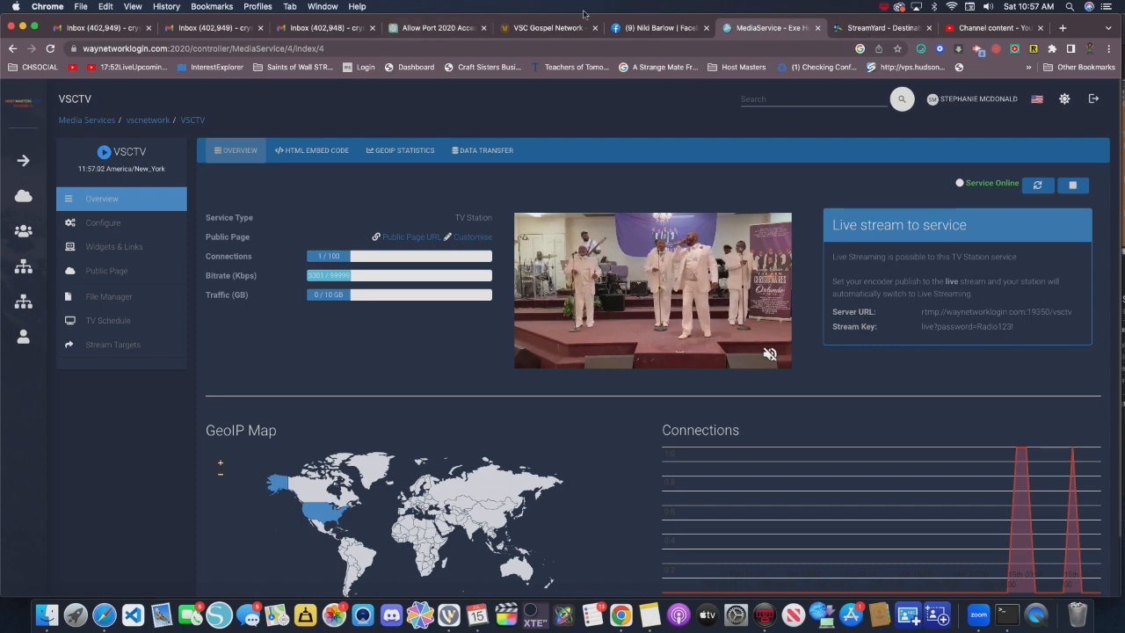
left_click(870, 29)
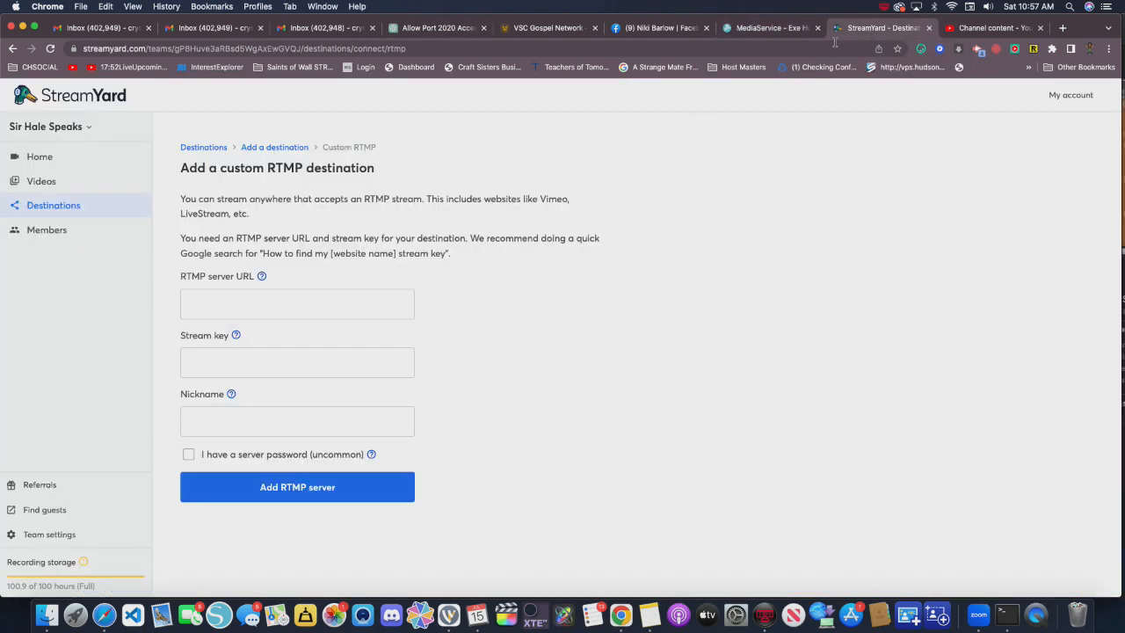
right_click(191, 302)
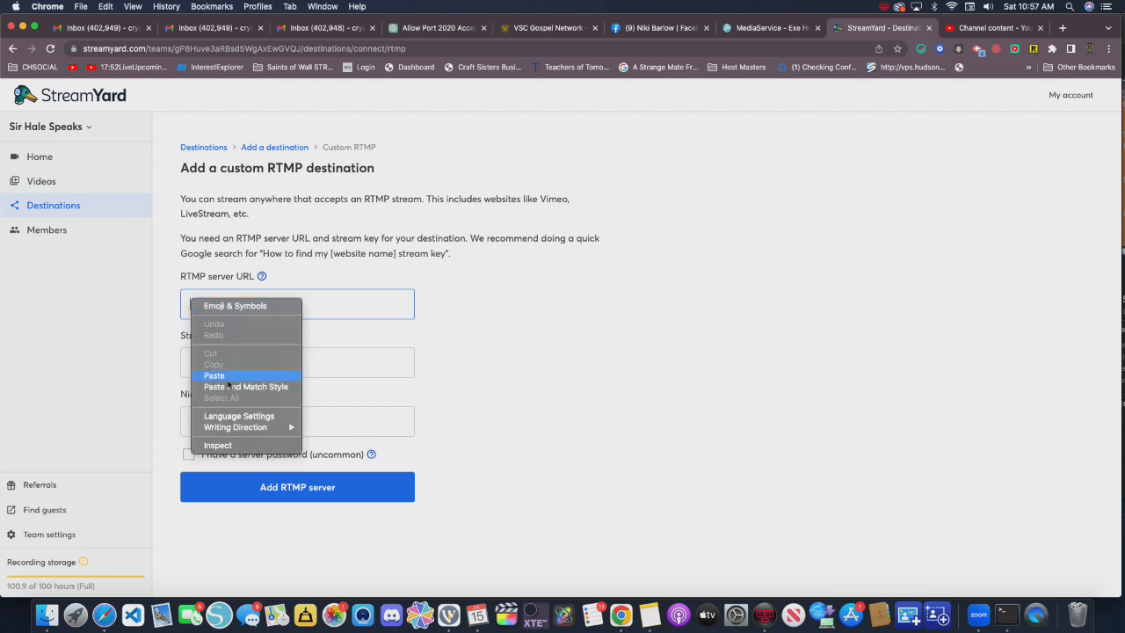
left_click(227, 383)
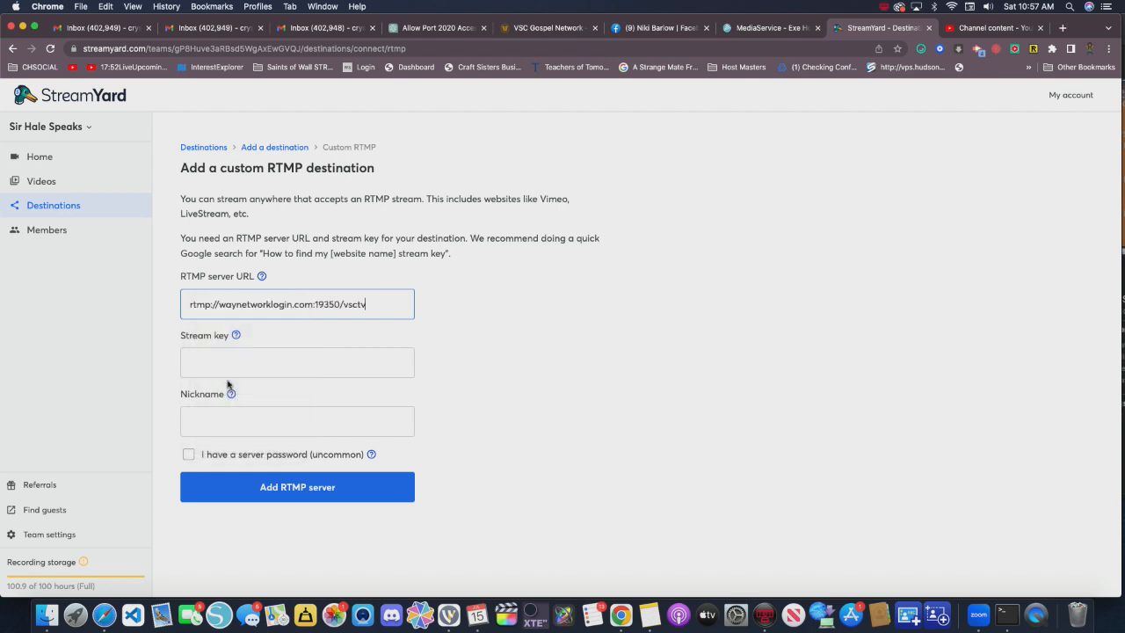
- Copy the VSCTV service's stream key from the panel and paste it as the stream key of the StreamYard destination
left_click(212, 367)
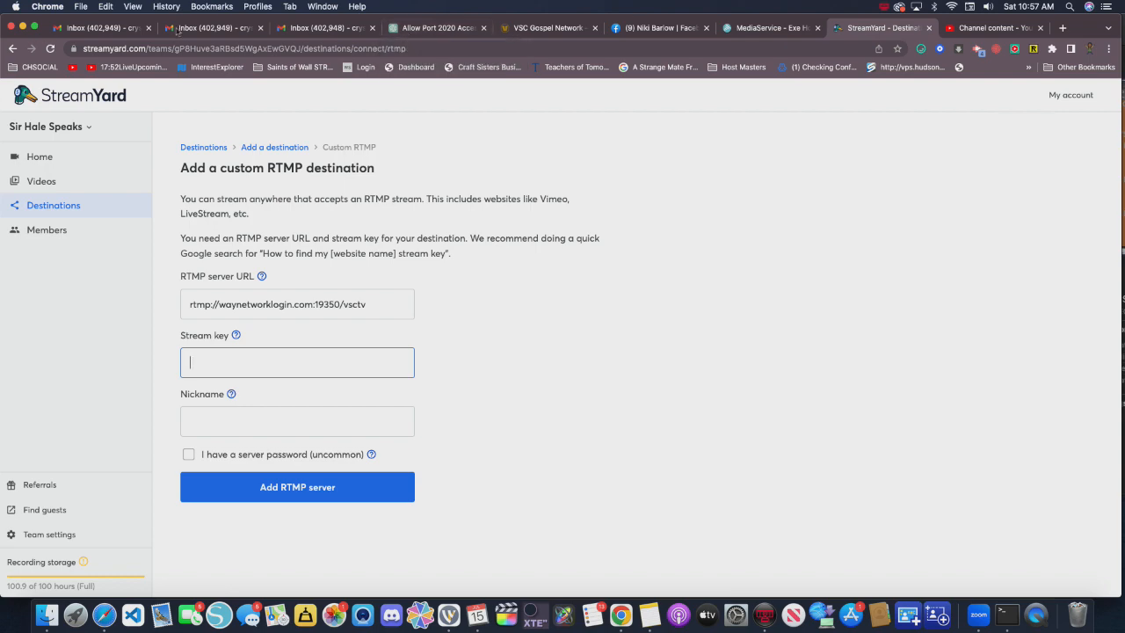
left_click(673, 36)
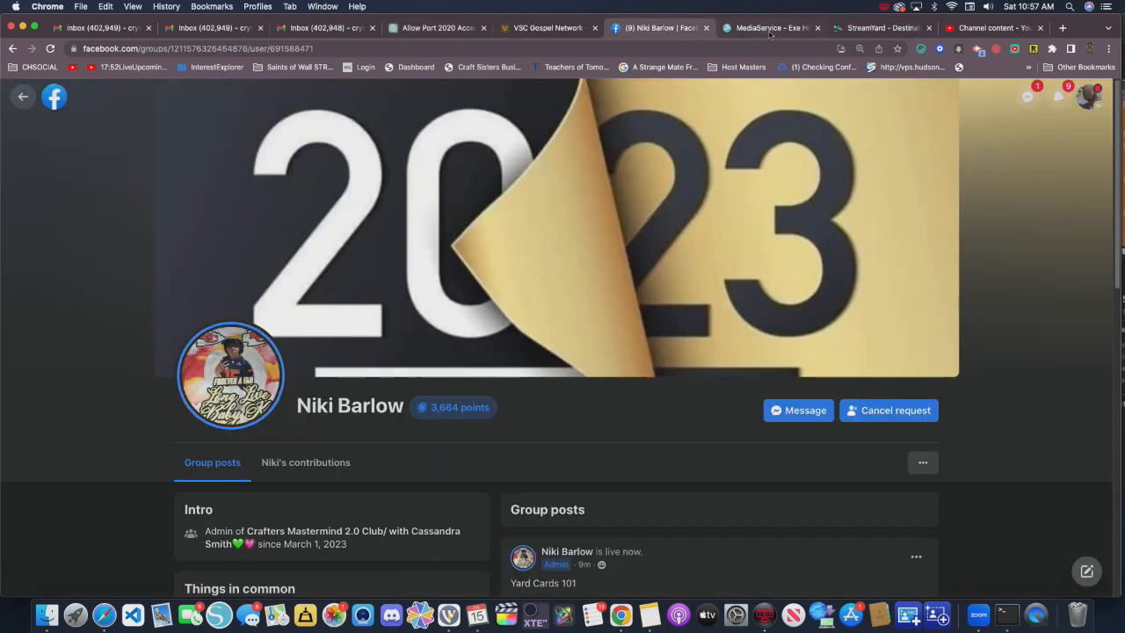
left_click(771, 36)
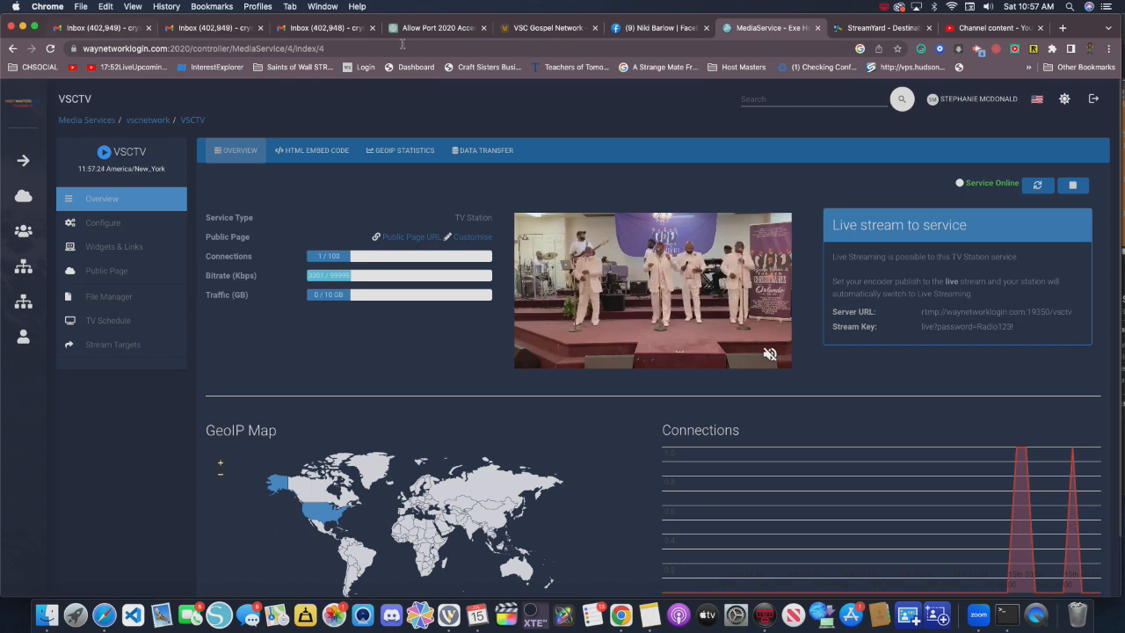
left_click(870, 28)
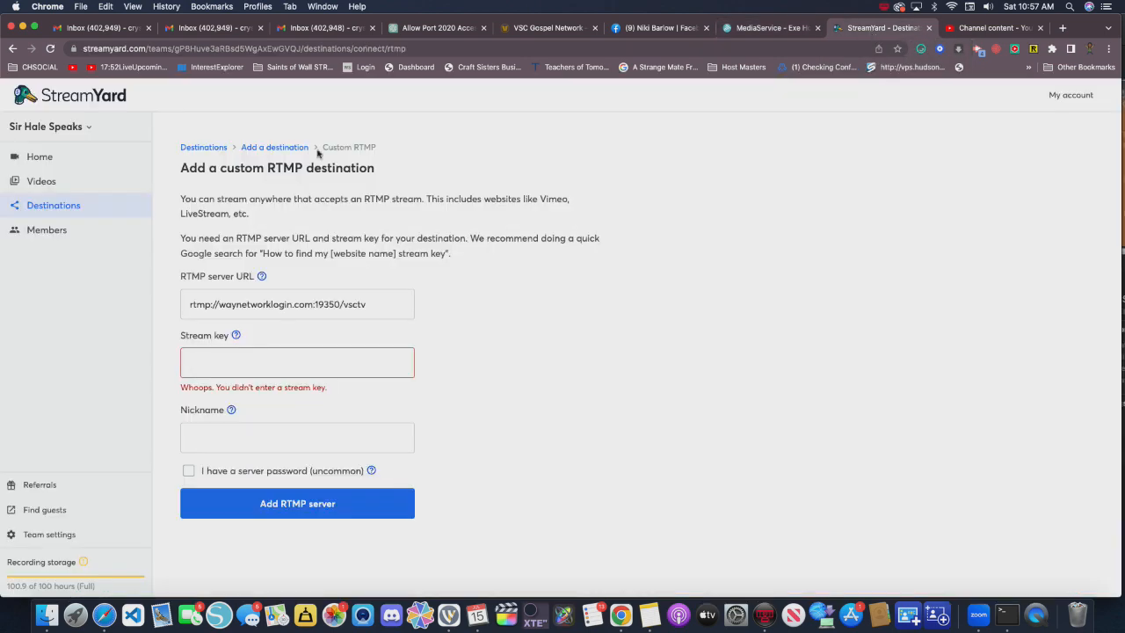
right_click(211, 355)
left_click(247, 434)
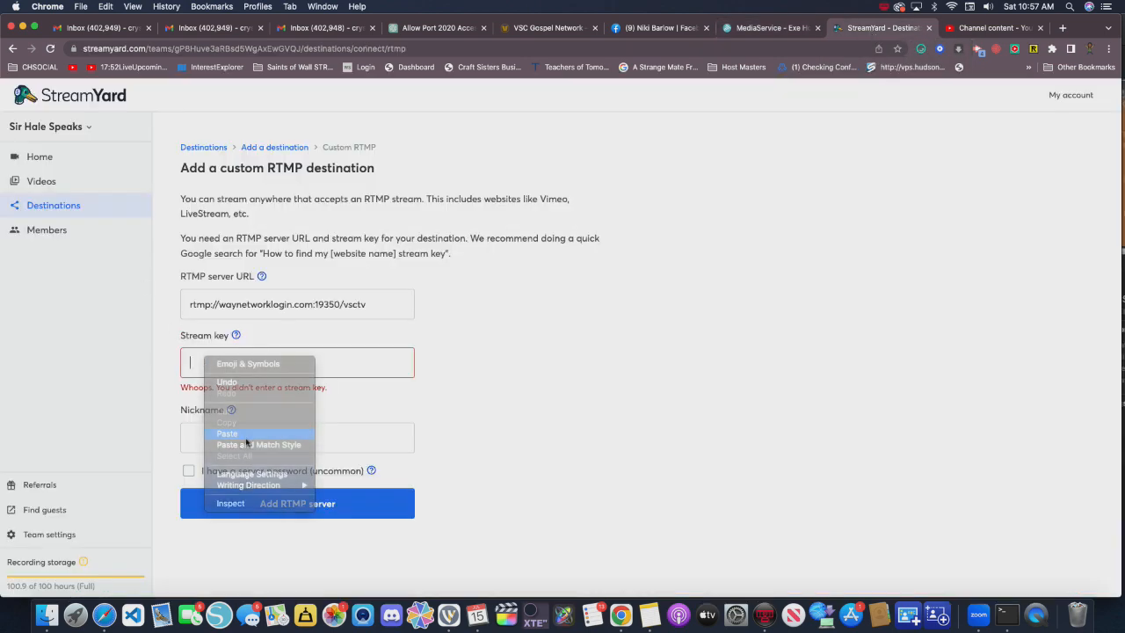
- Set the destination's nickname to vsctv and add the RTMP server
left_click(247, 431)
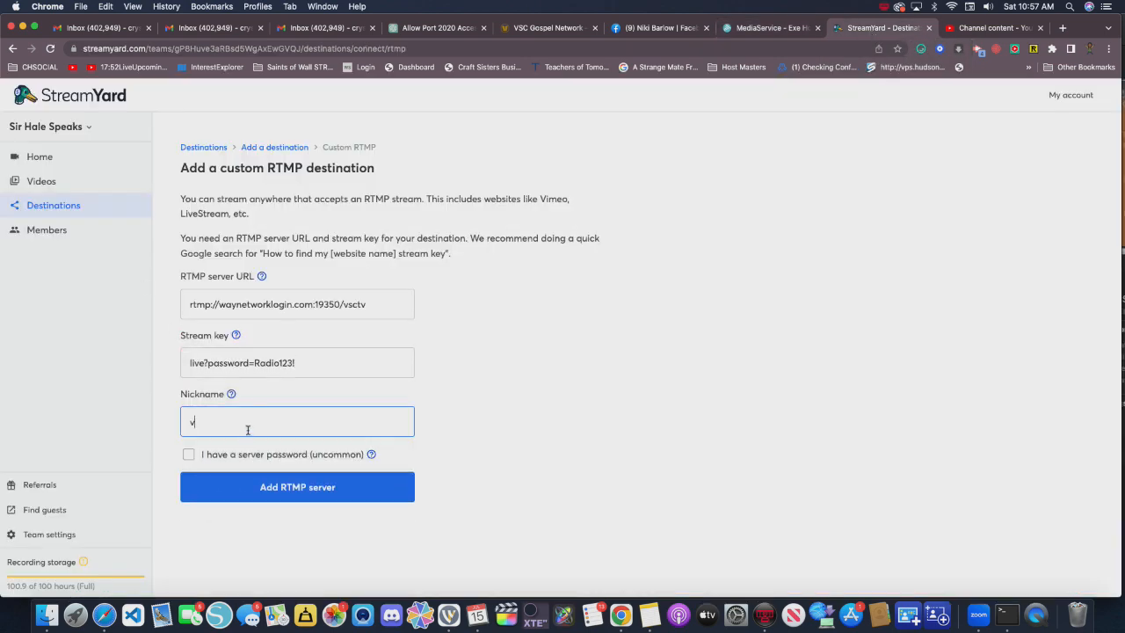
type("vsctv")
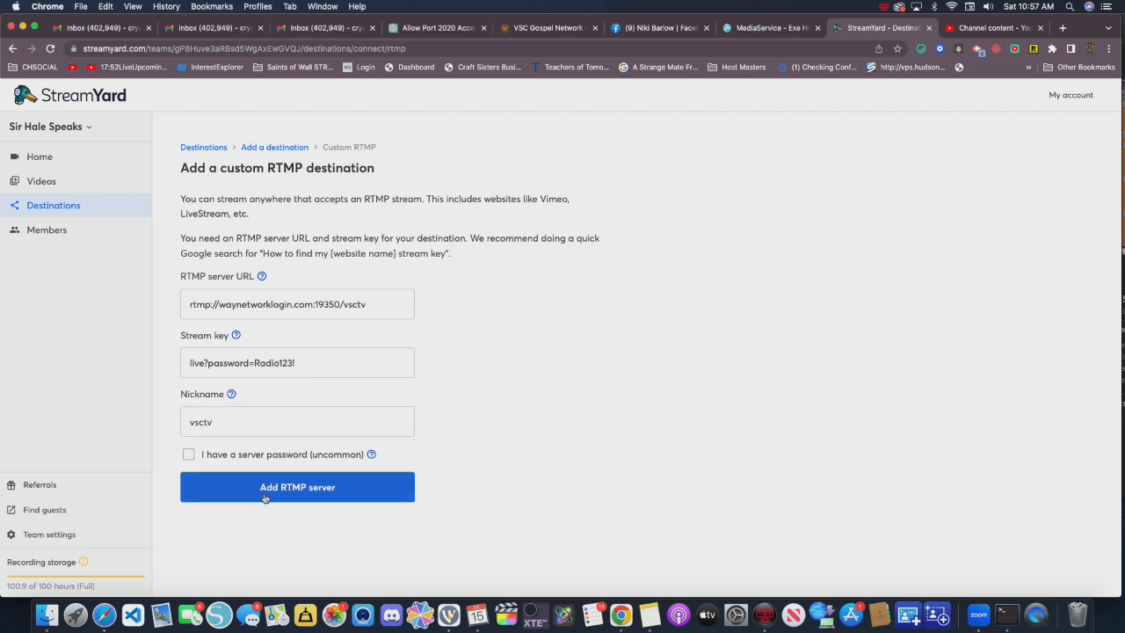
left_click(262, 493)
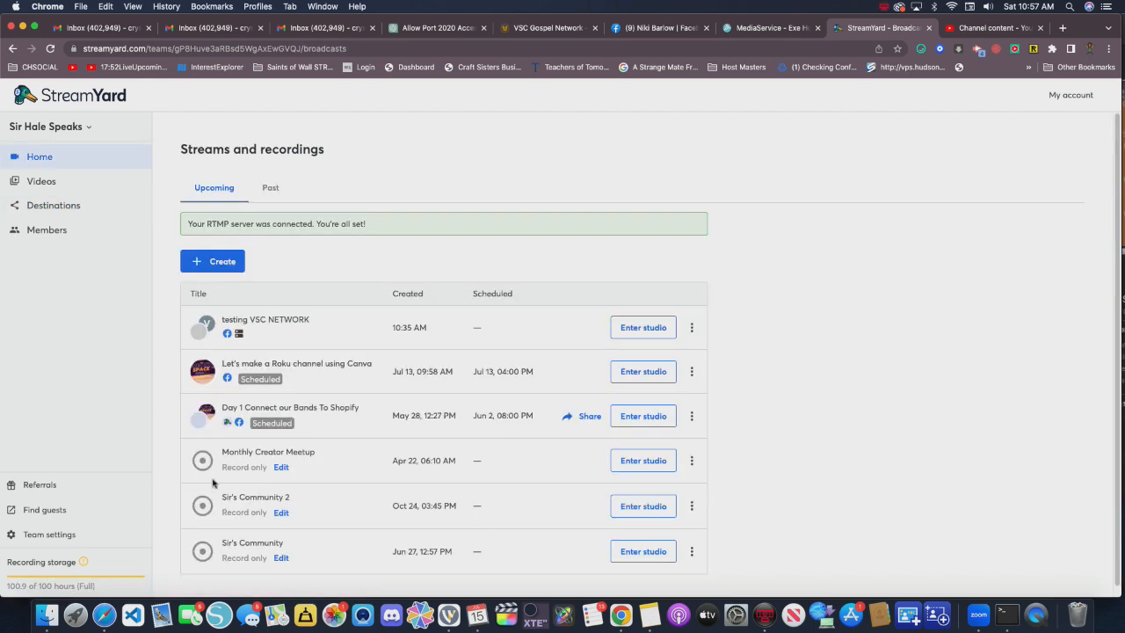
- Open the testing VSC NETWORK broadcast, turn on the camera and microphone, and enter its studio
scroll(391, 423, "down", 1)
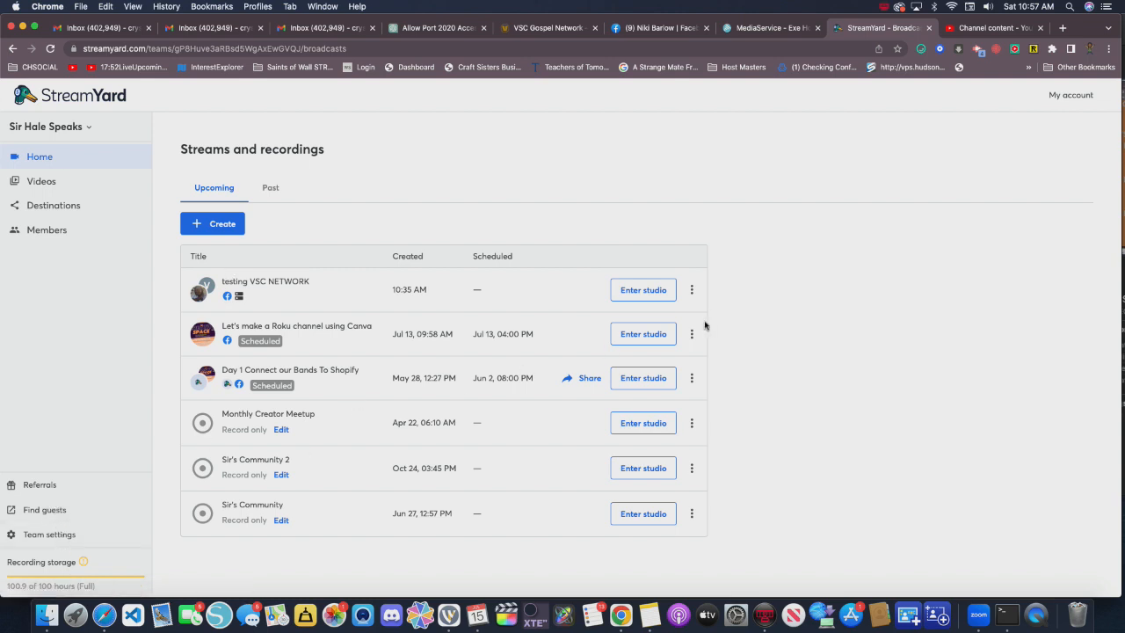
left_click(657, 290)
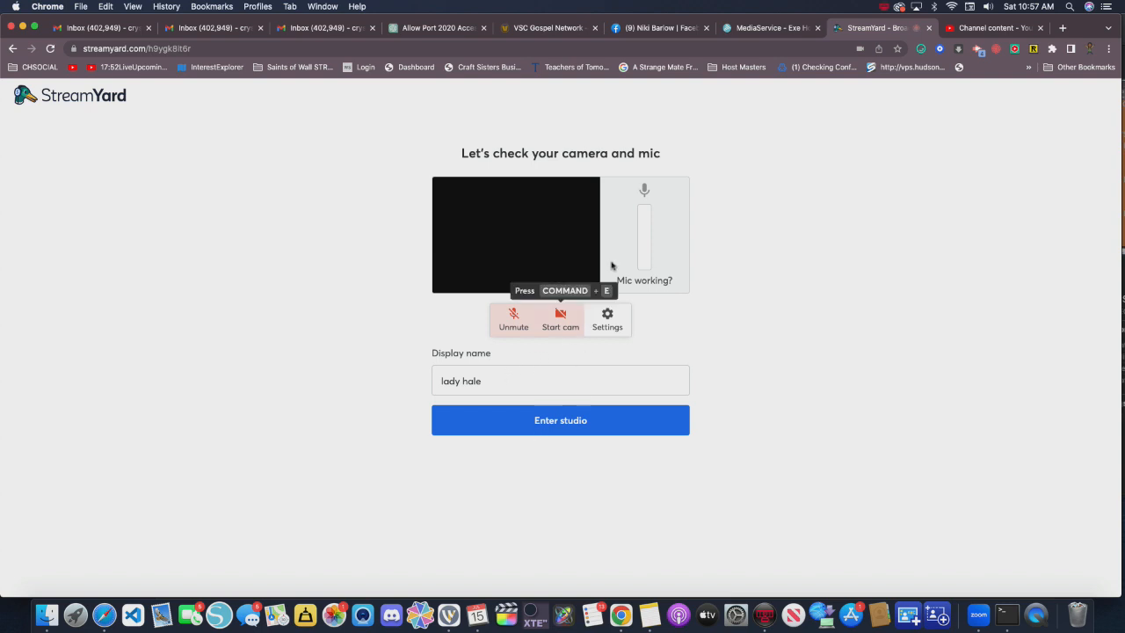
left_click(561, 422)
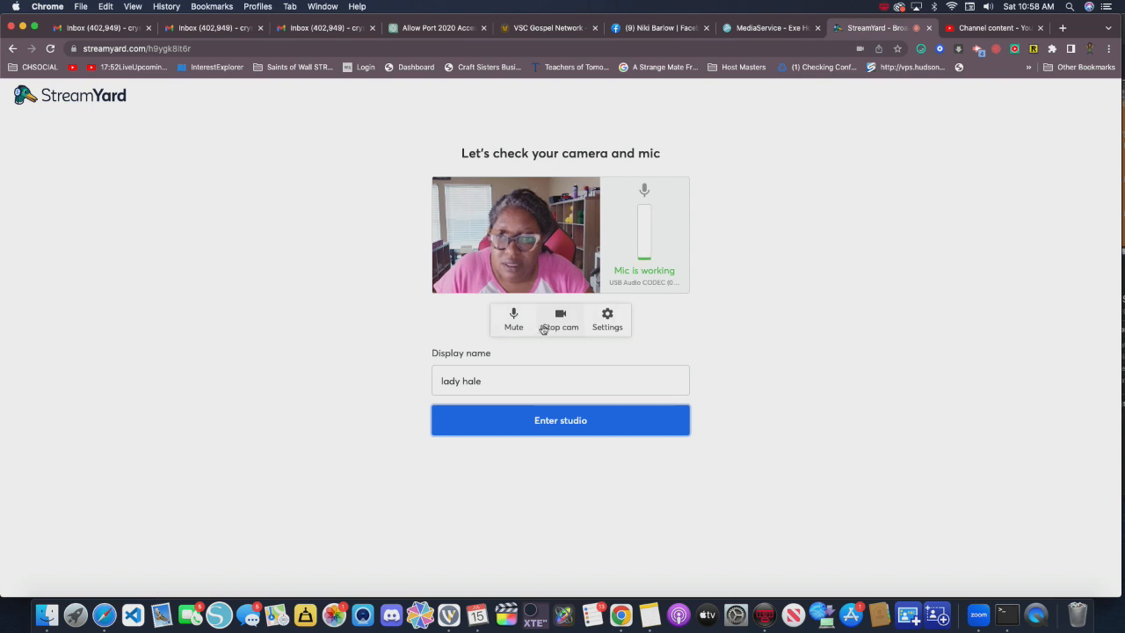
left_click(581, 423)
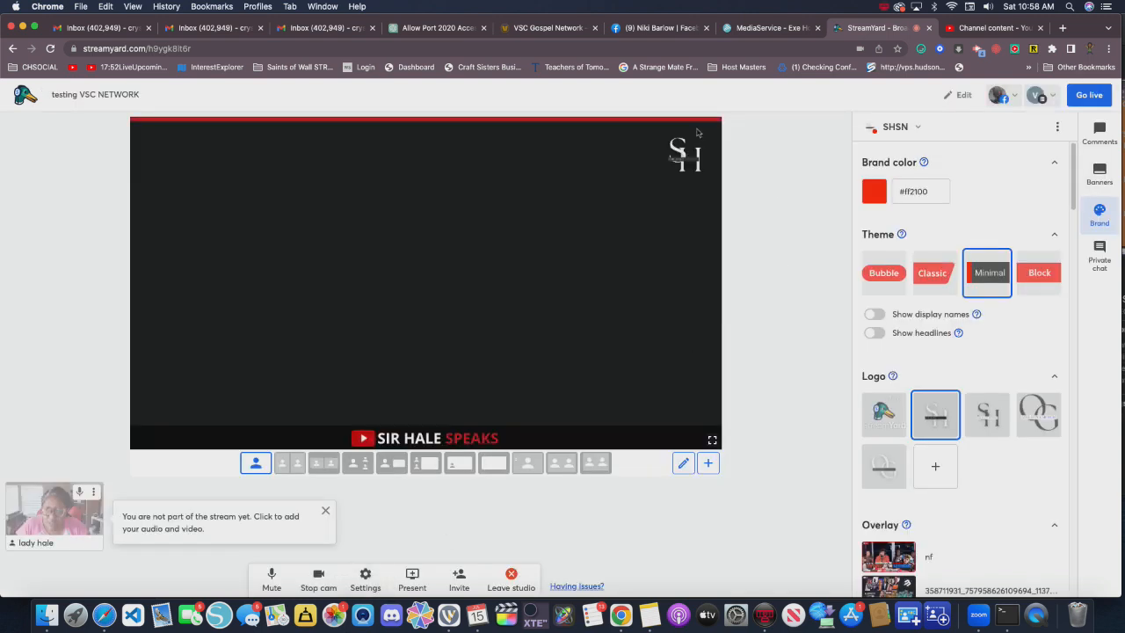
- Switch the studio's brand to Talk Hale and view its logos and overlays
left_click(917, 128)
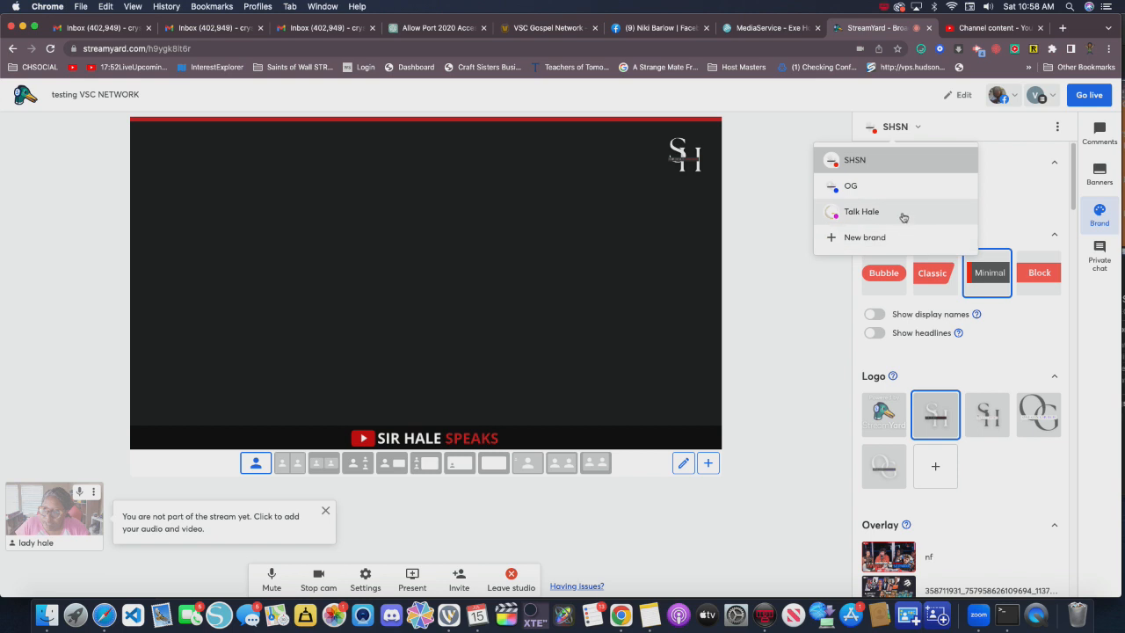
left_click(902, 217)
scroll(984, 404, "down", 2)
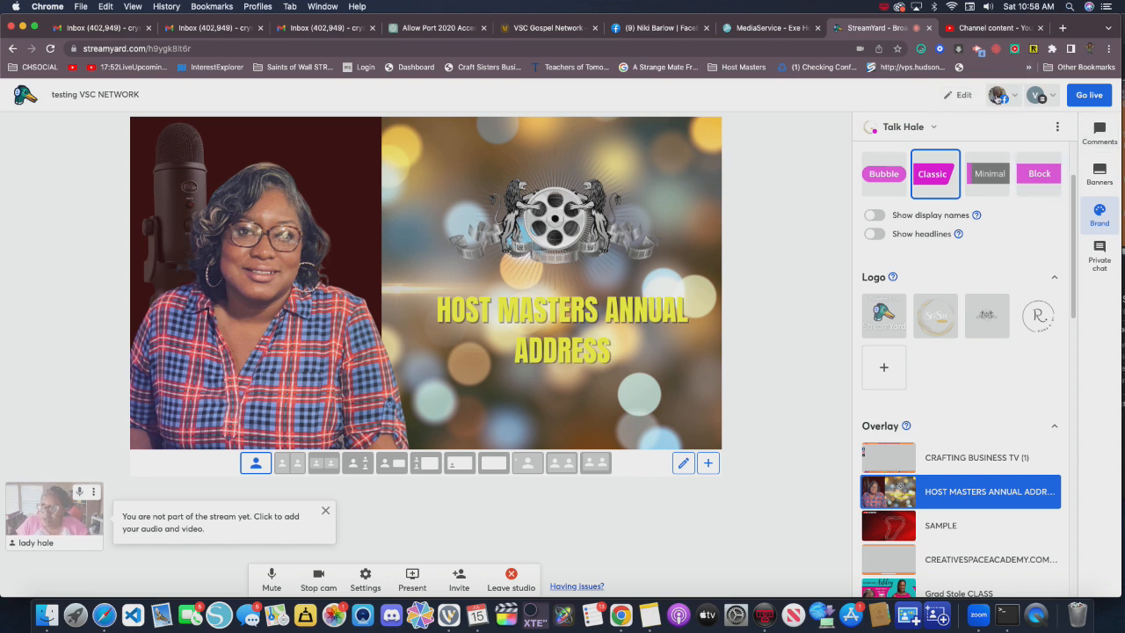
- Check whether the Facebook and vsctv destinations of the broadcast are ready to go live
left_click(1005, 96)
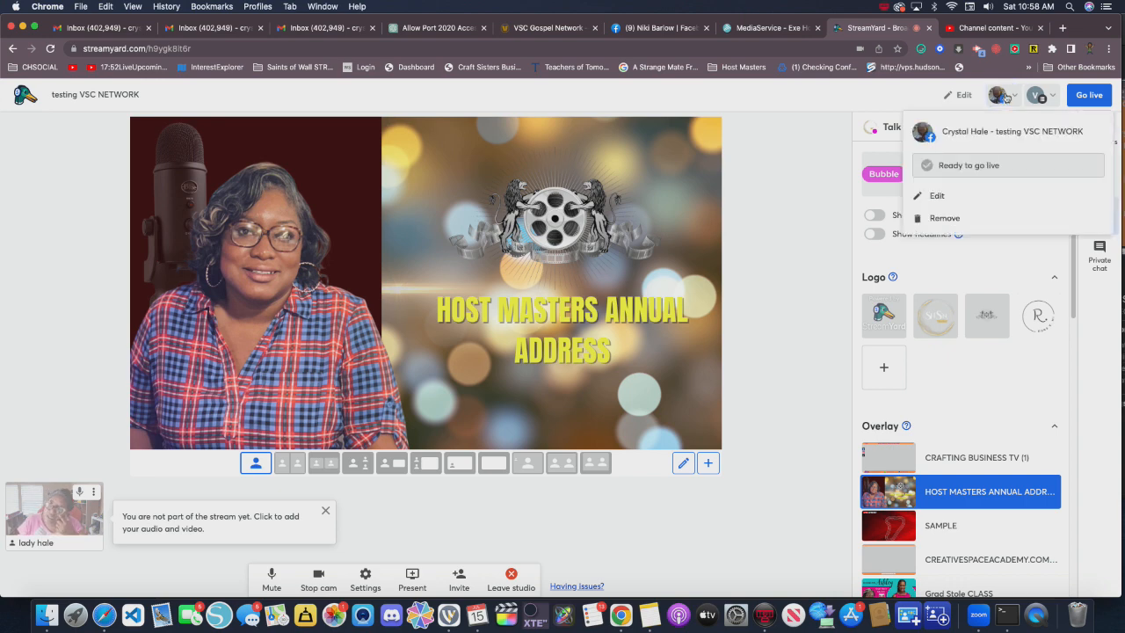
left_click(1051, 94)
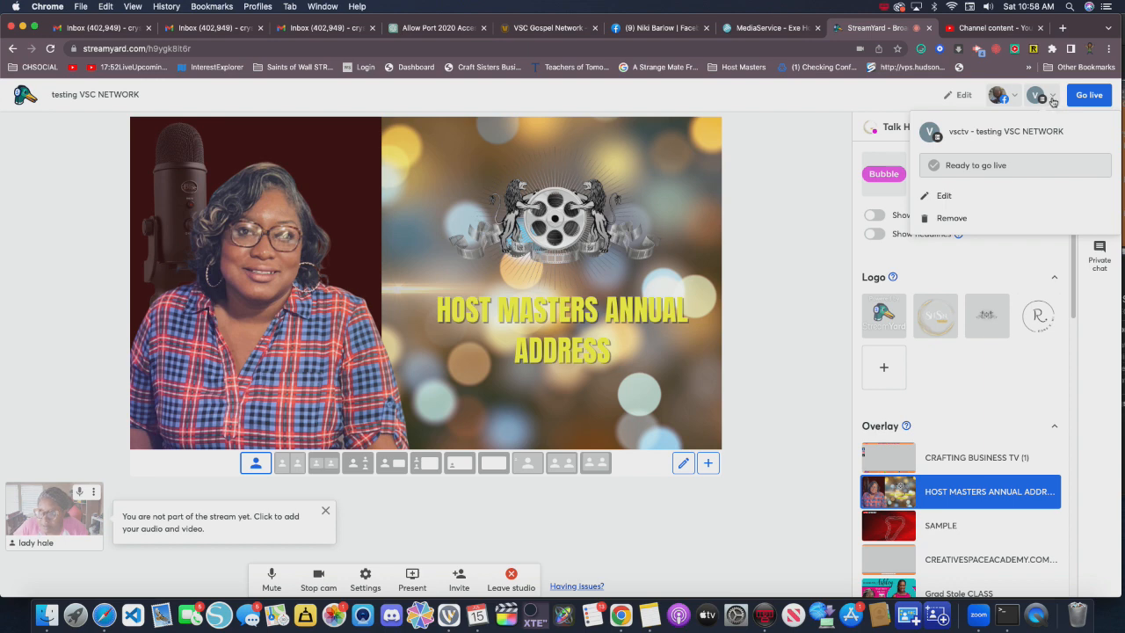
left_click(790, 105)
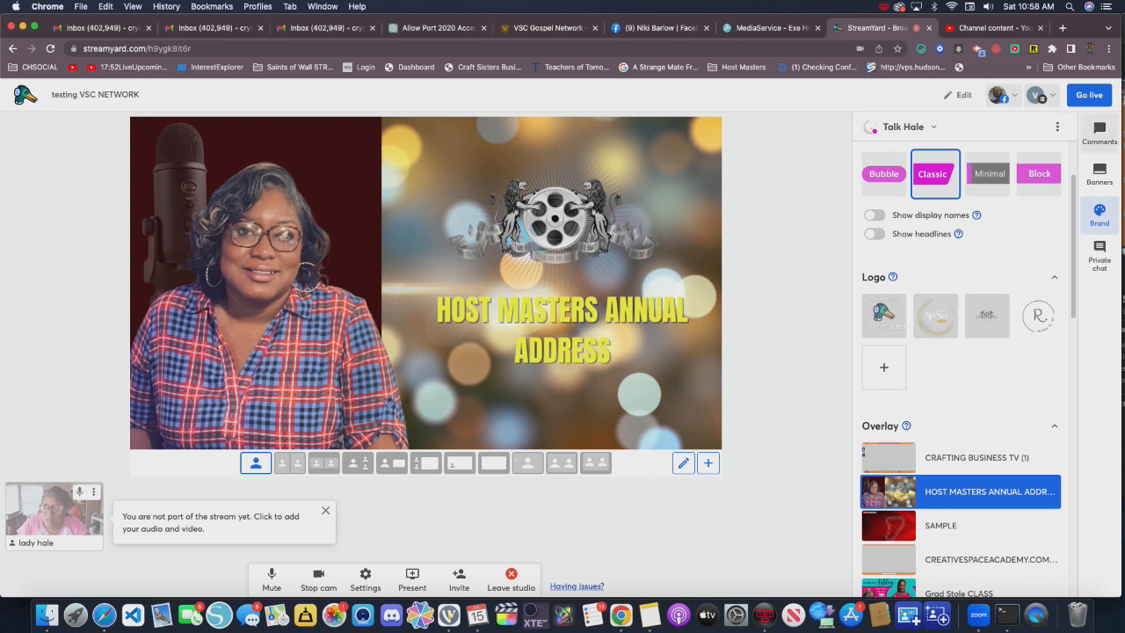
- Start the live broadcast and add the host's camera and audio to the stream
left_click(1084, 95)
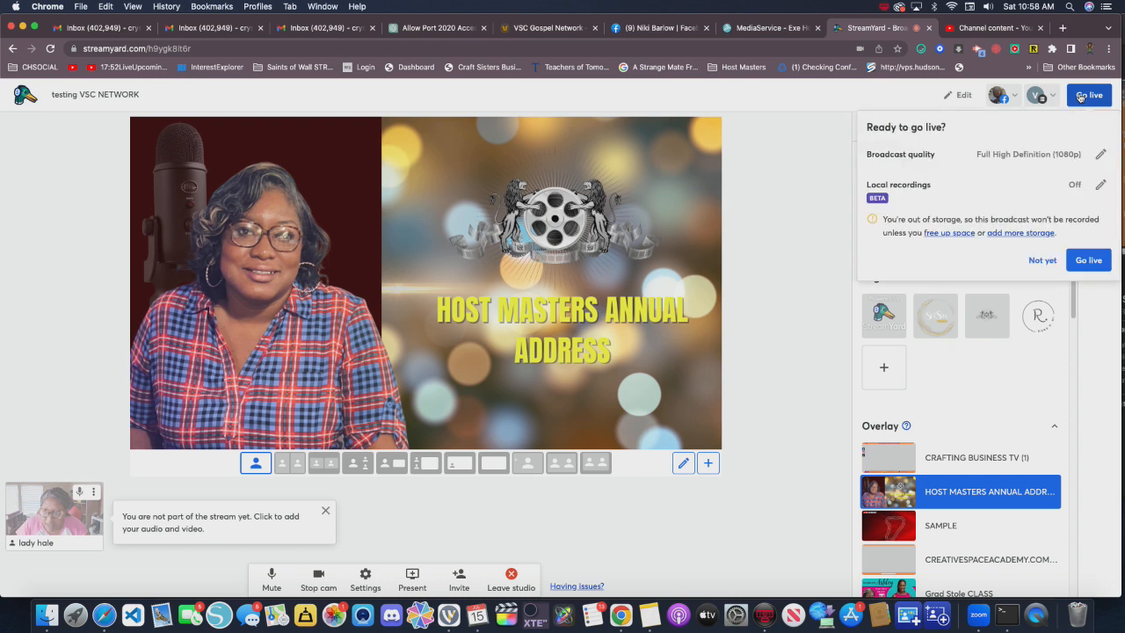
left_click(1093, 260)
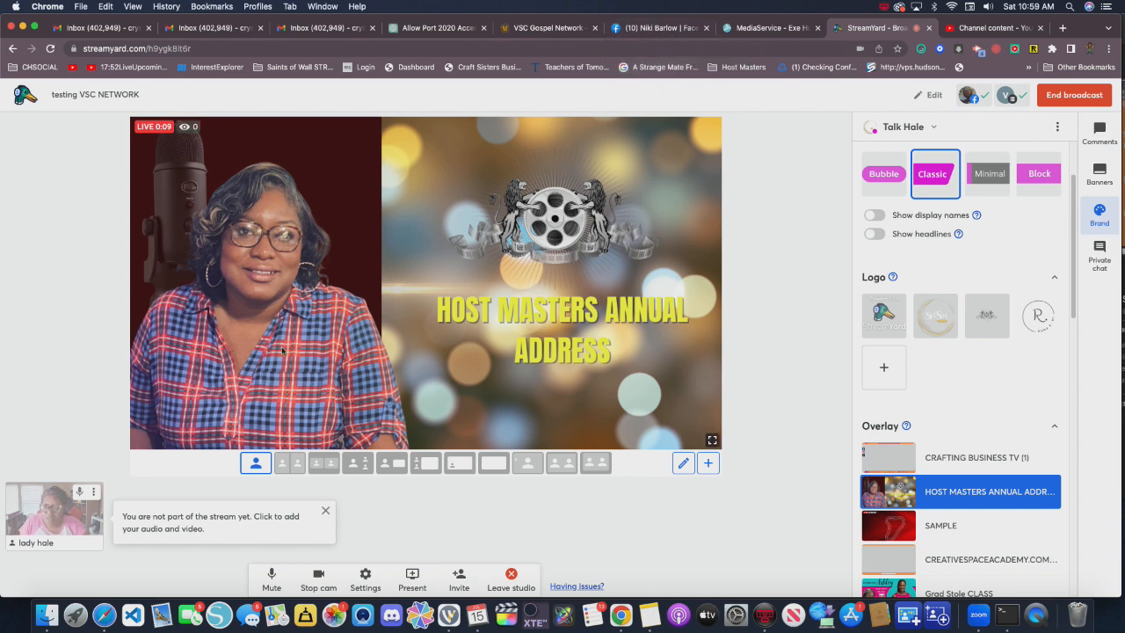
left_click(52, 517)
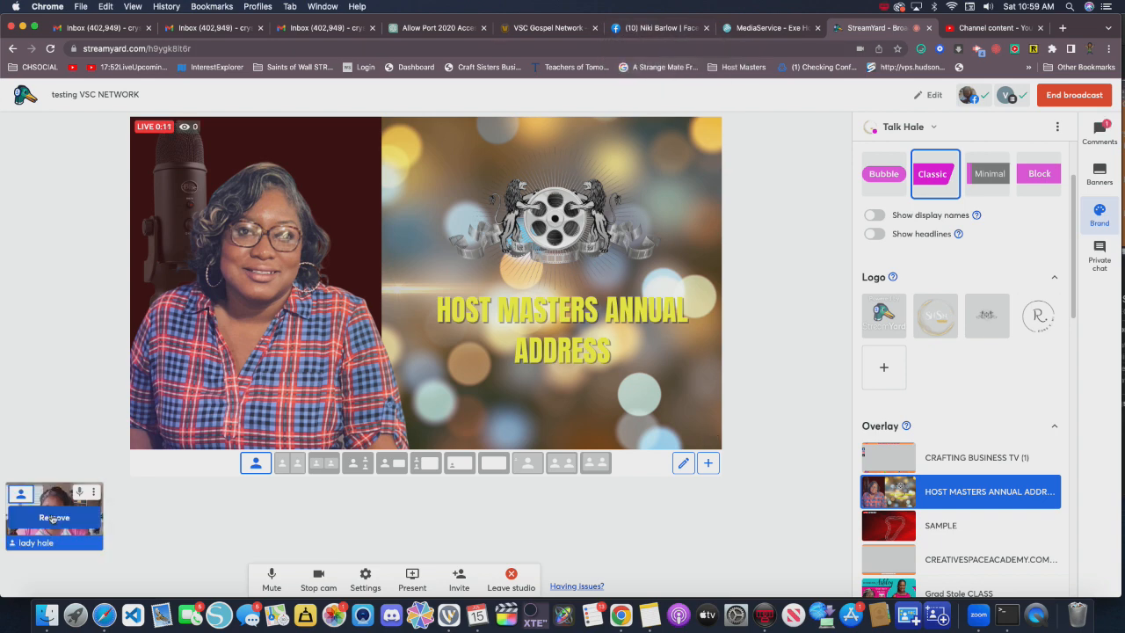
- Review the studio's camera and audio settings, then close them
left_click(365, 581)
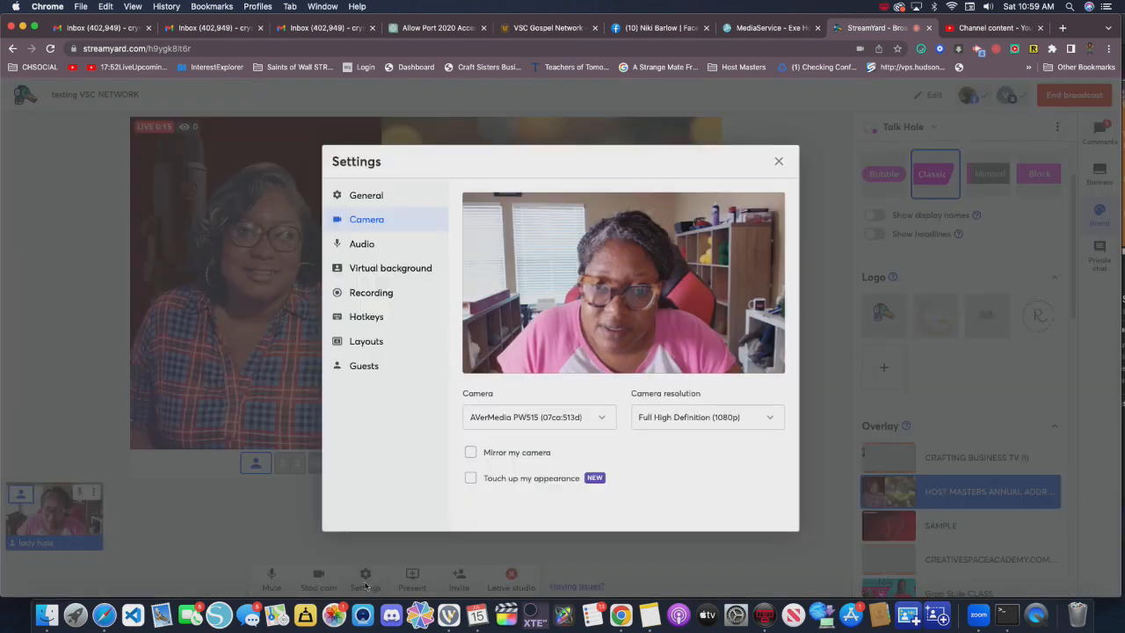
left_click(368, 251)
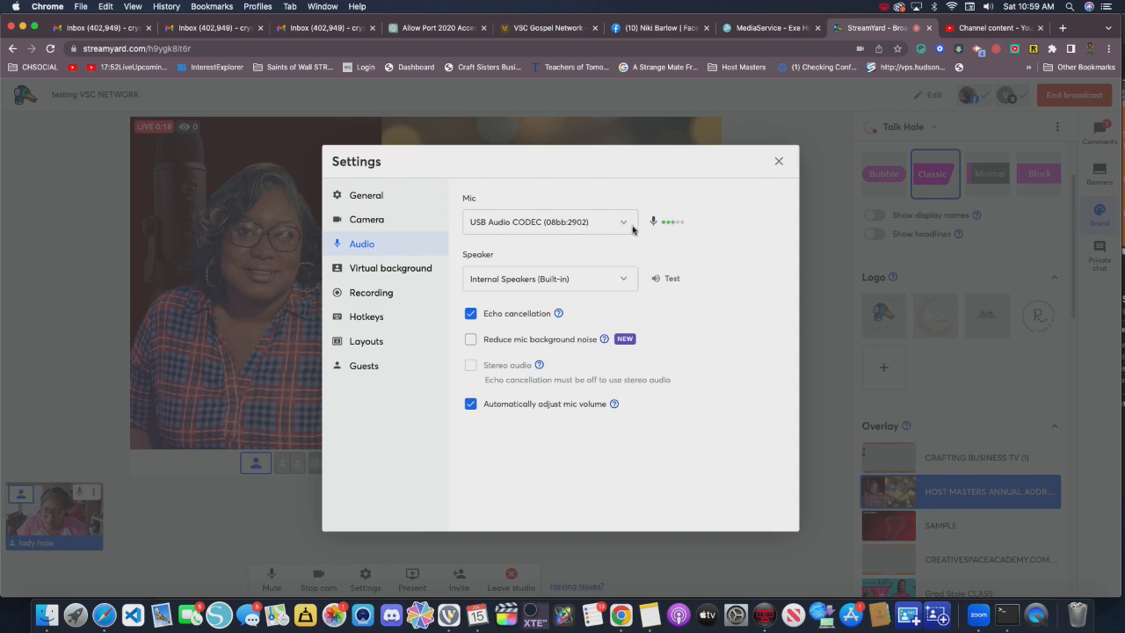
left_click(778, 161)
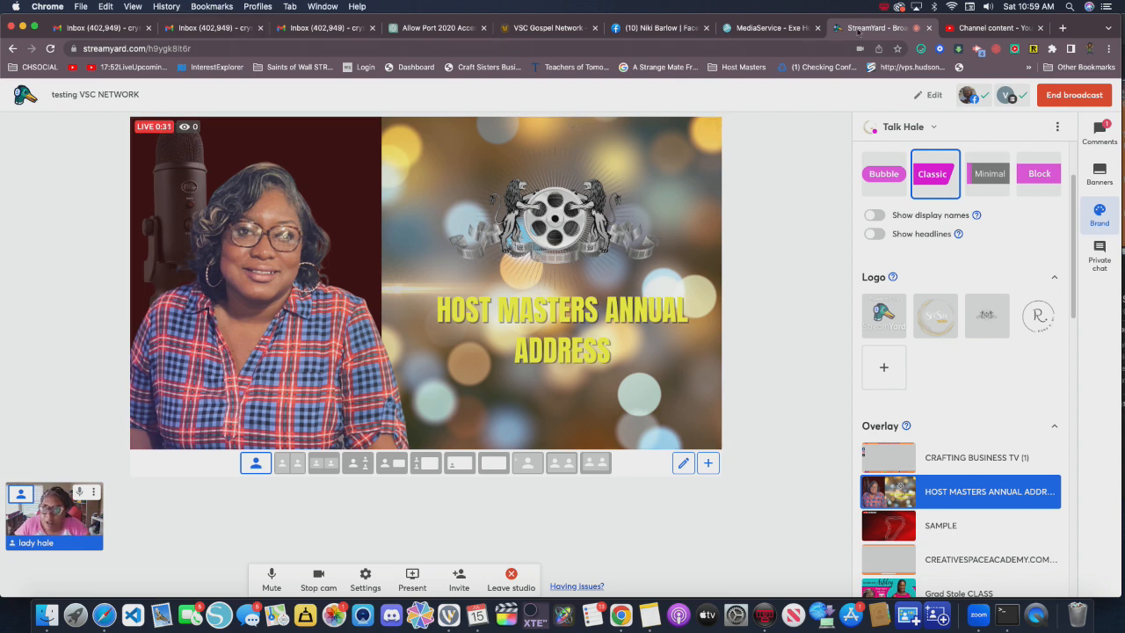
- Return to the VSCTV overview in the Host Masters panel, reload it and play the service's live preview
left_click(770, 31)
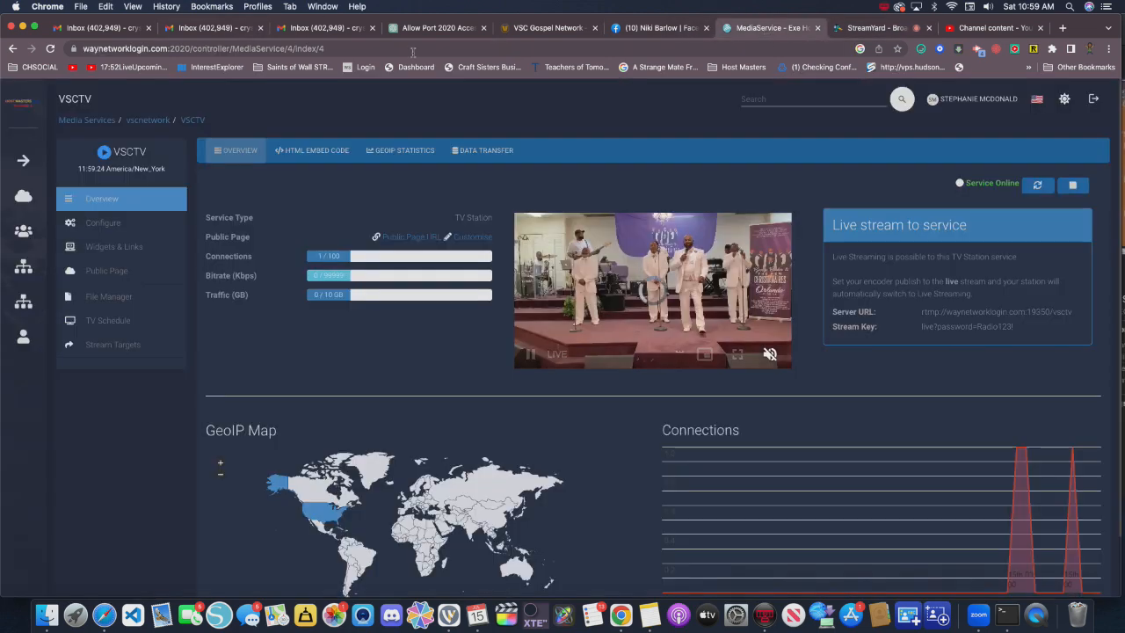
left_click(50, 49)
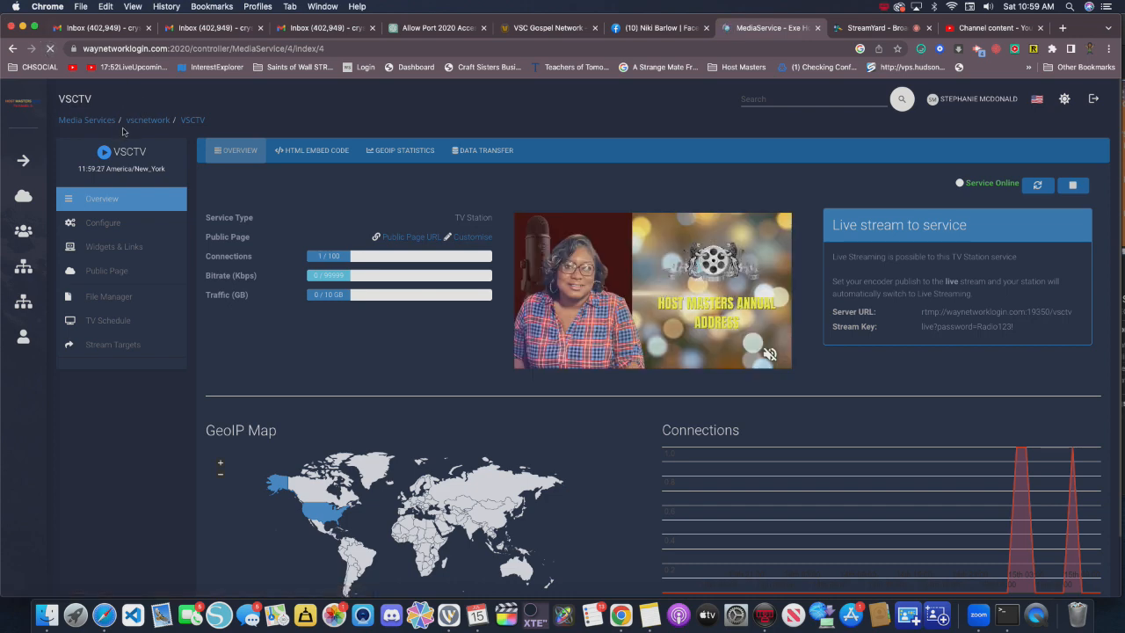
left_click(519, 273)
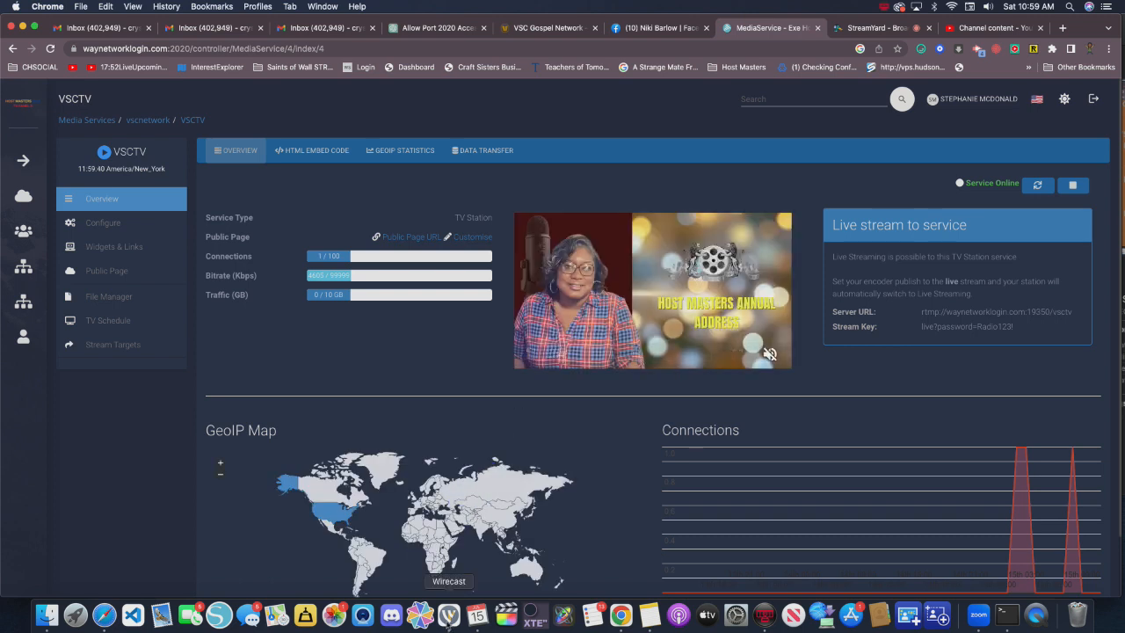
- Bring up the VSC Gospel Network website and reload its Watch VSC TV Live page
left_click(448, 618)
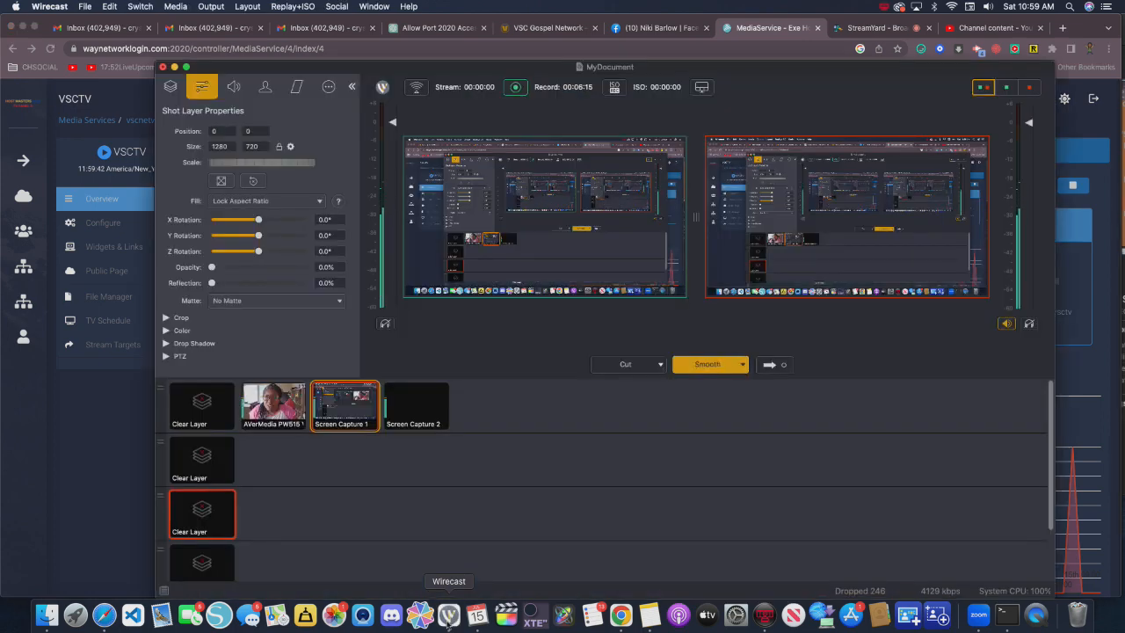
left_click(138, 449)
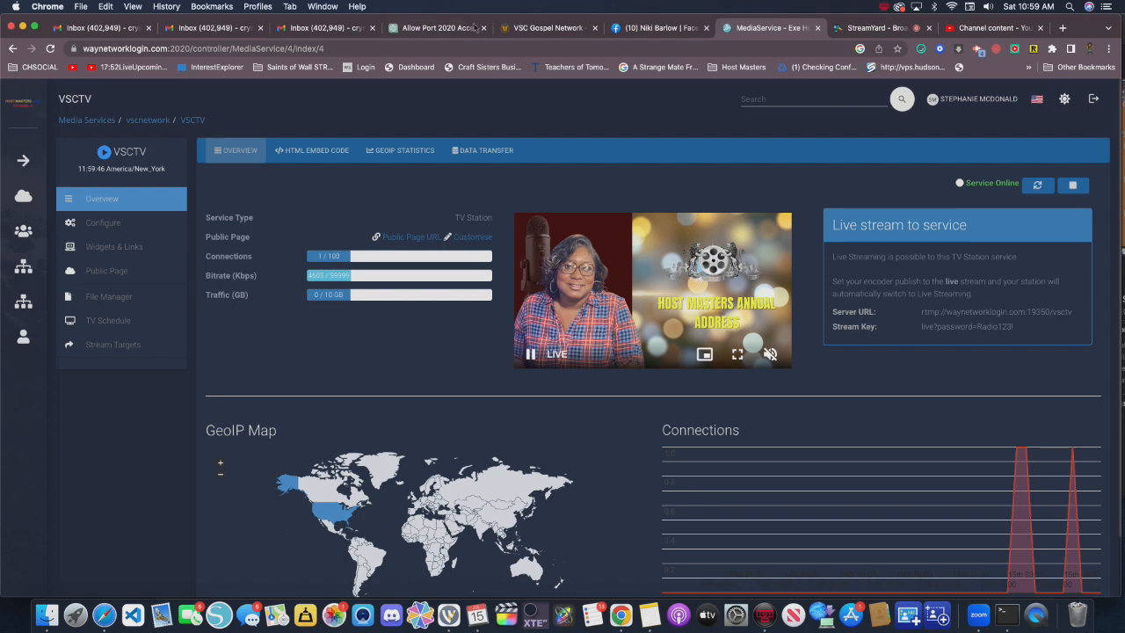
left_click(555, 29)
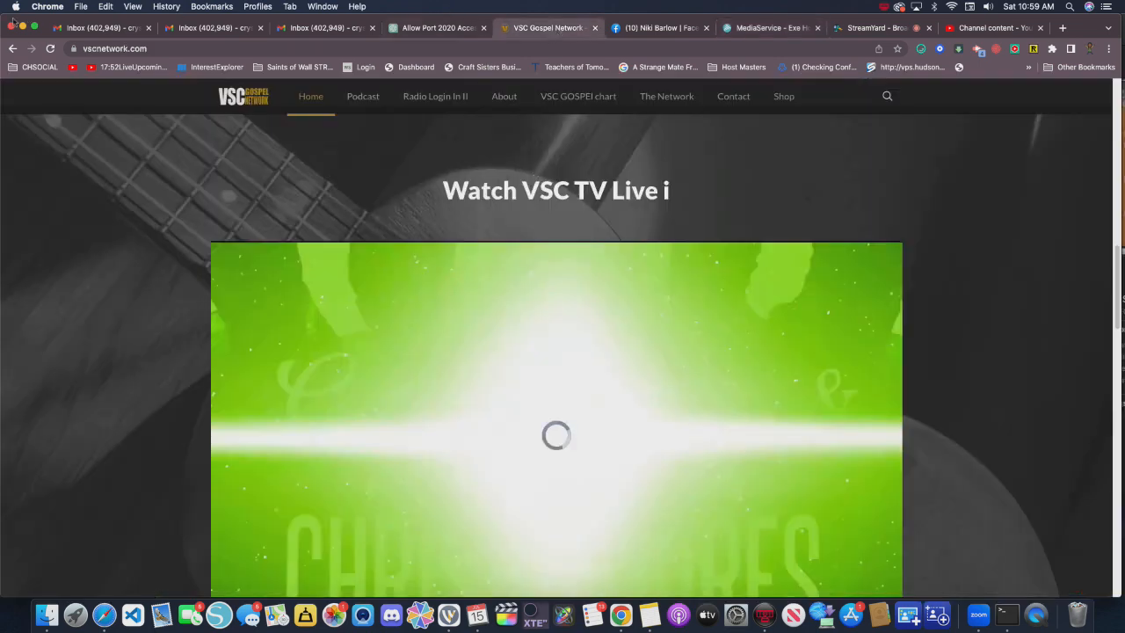
left_click(51, 49)
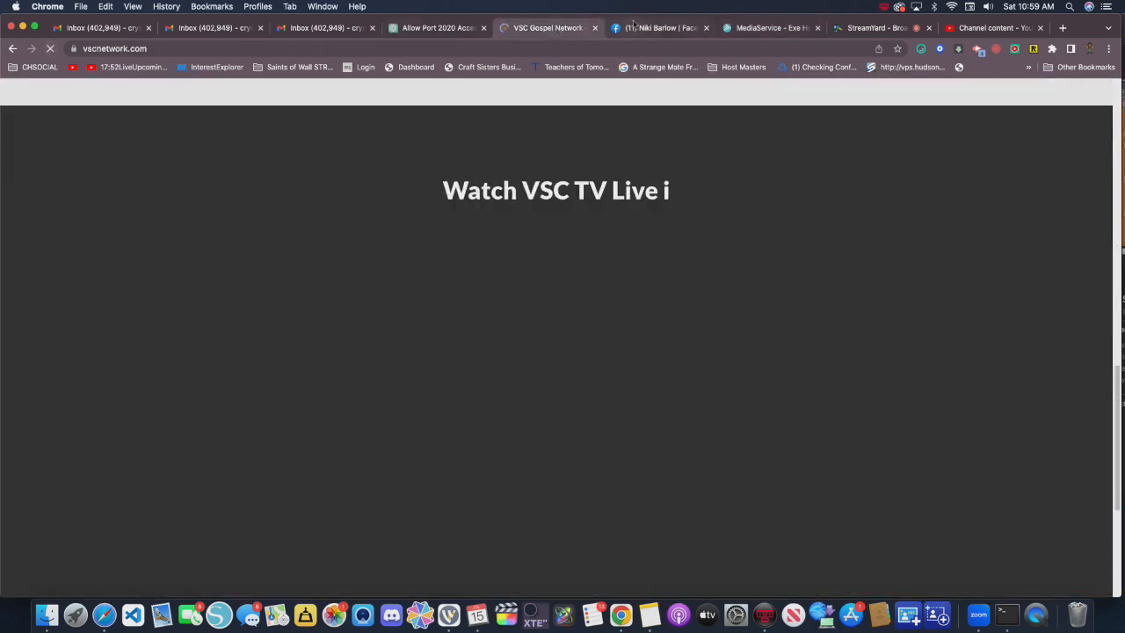
- Detach the Facebook group profile page into its own browser window, look it over and close it
left_click(631, 28)
left_click_drag(631, 28, 588, 196)
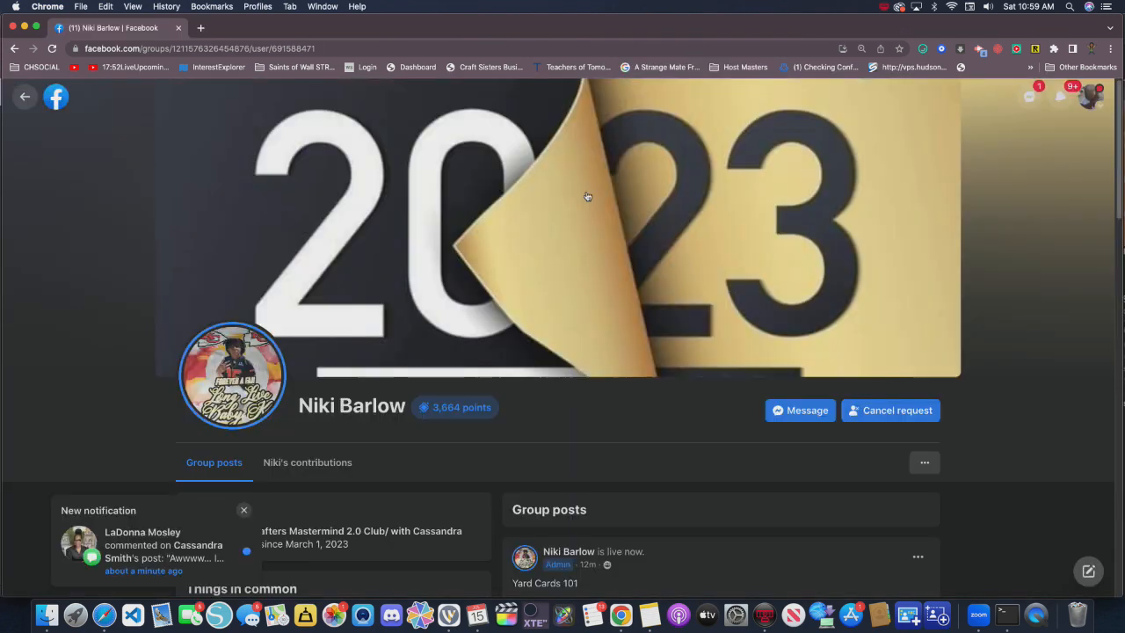
scroll(850, 226, "down", 3)
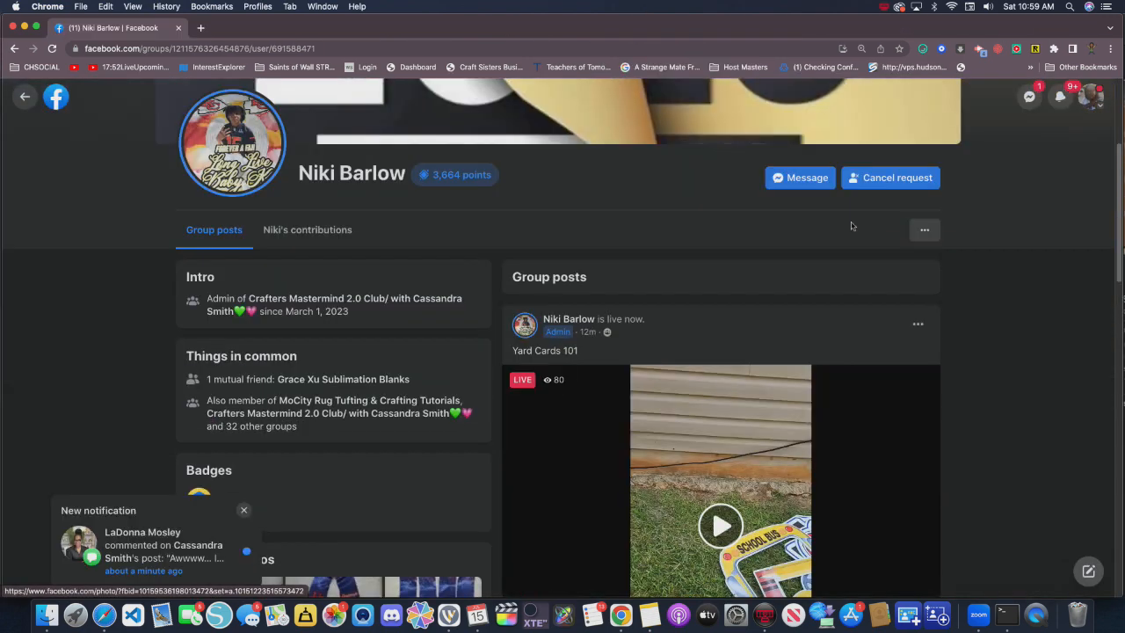
scroll(851, 226, "up", 3)
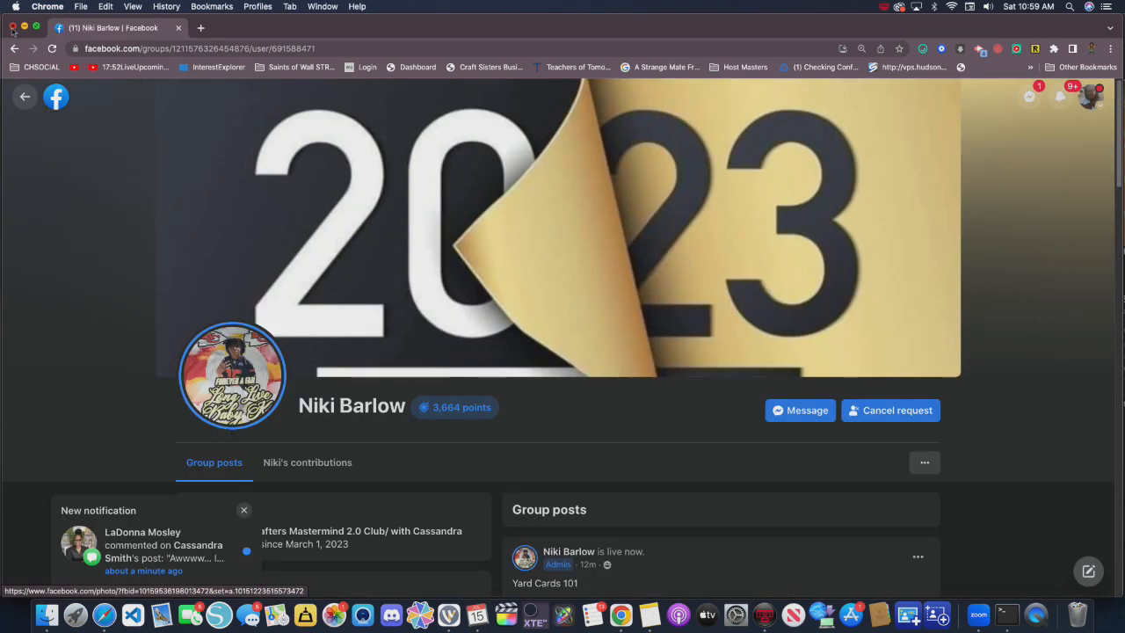
left_click(13, 28)
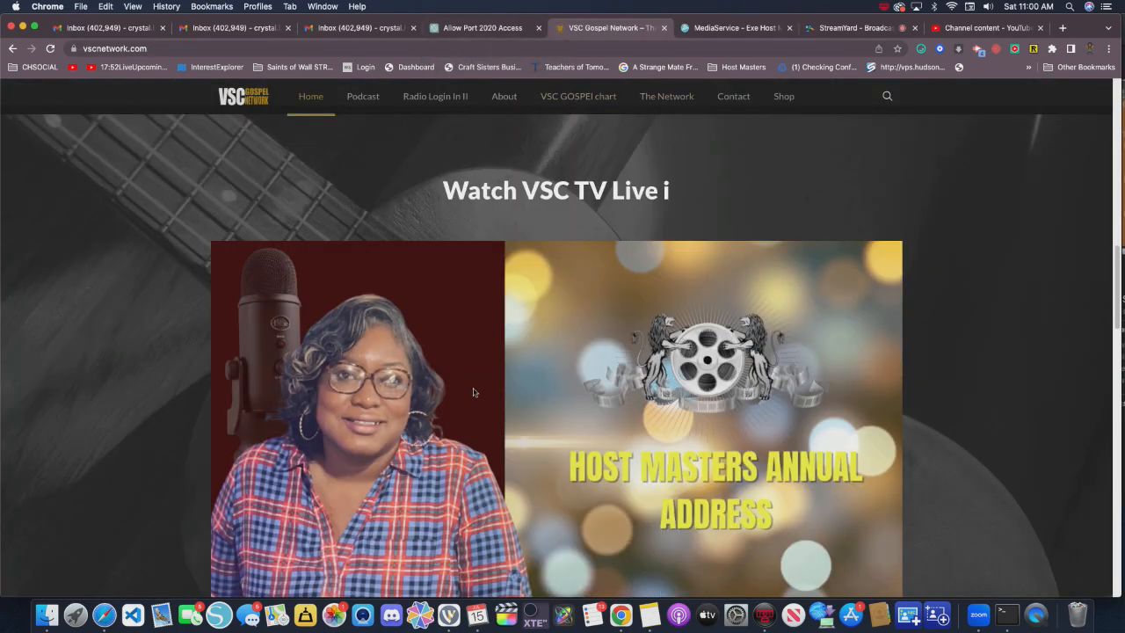
- Check the live video player in the Watch VSC TV Live section of the VSC Gospel Network website
scroll(479, 394, "up", 3)
scroll(479, 396, "down", 7)
scroll(480, 399, "up", 2)
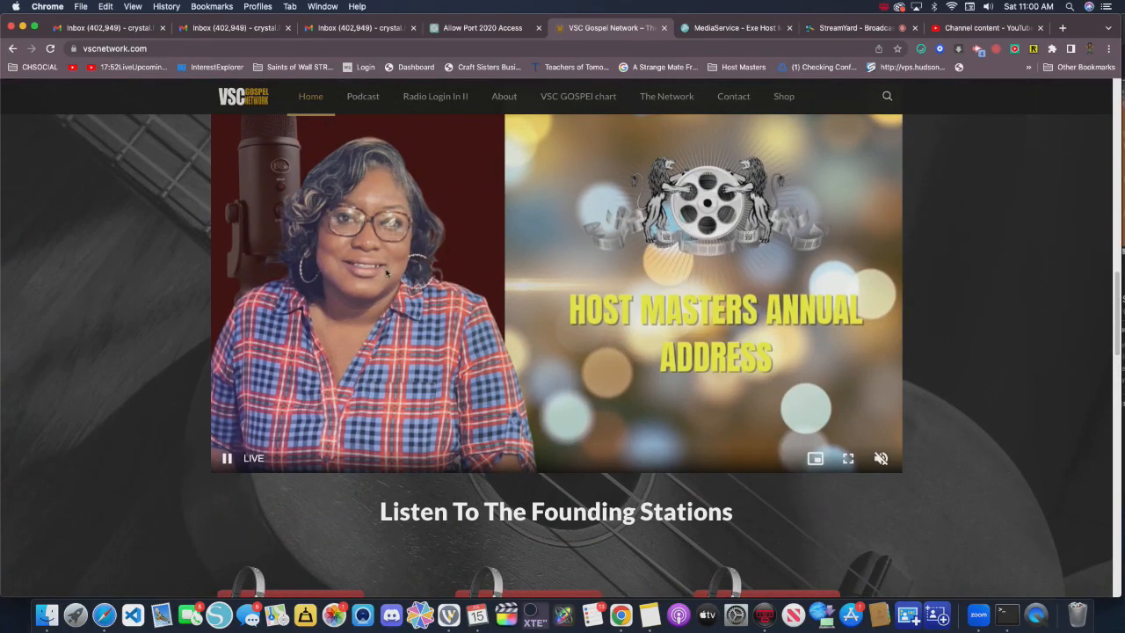
scroll(565, 279, "up", 3)
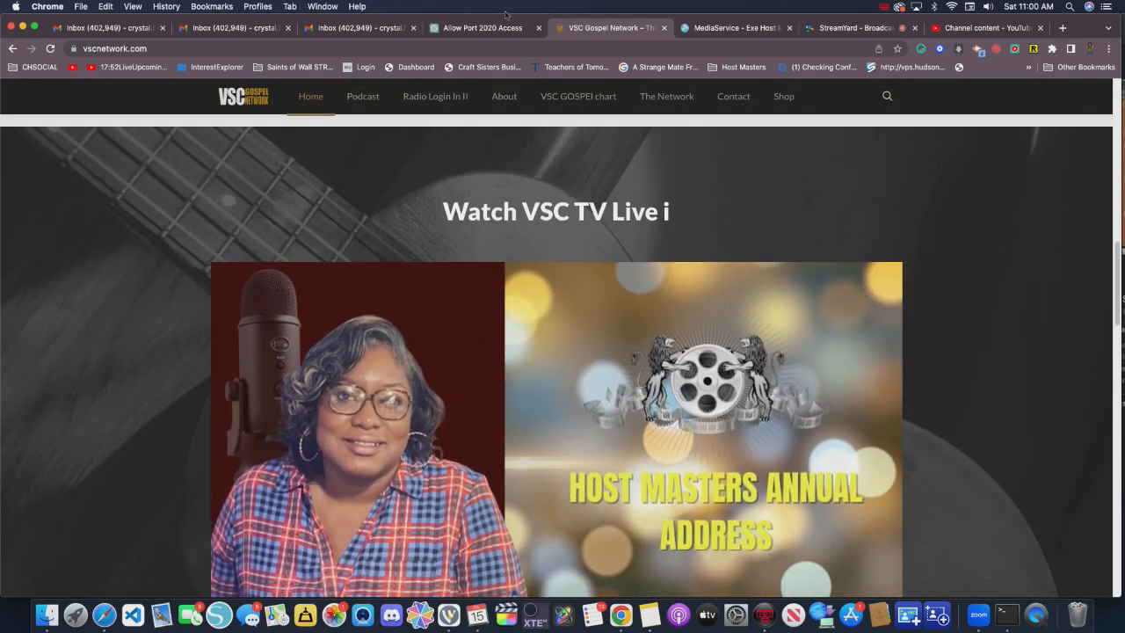
- Return to the StreamYard studio and view the broadcast's viewer comments
left_click(857, 29)
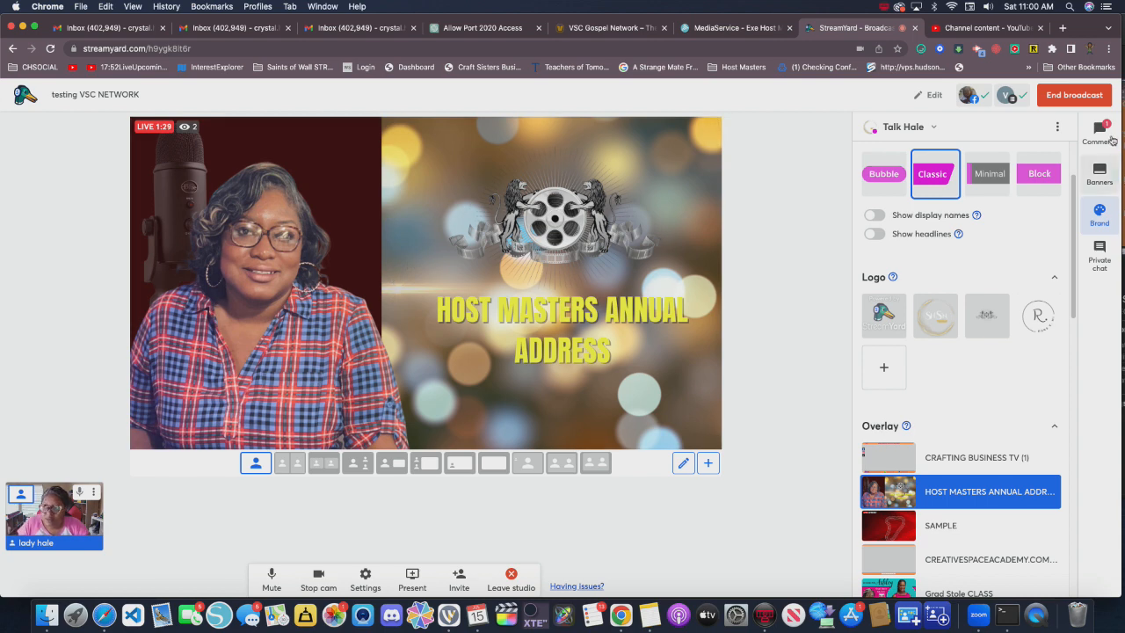
left_click(1099, 130)
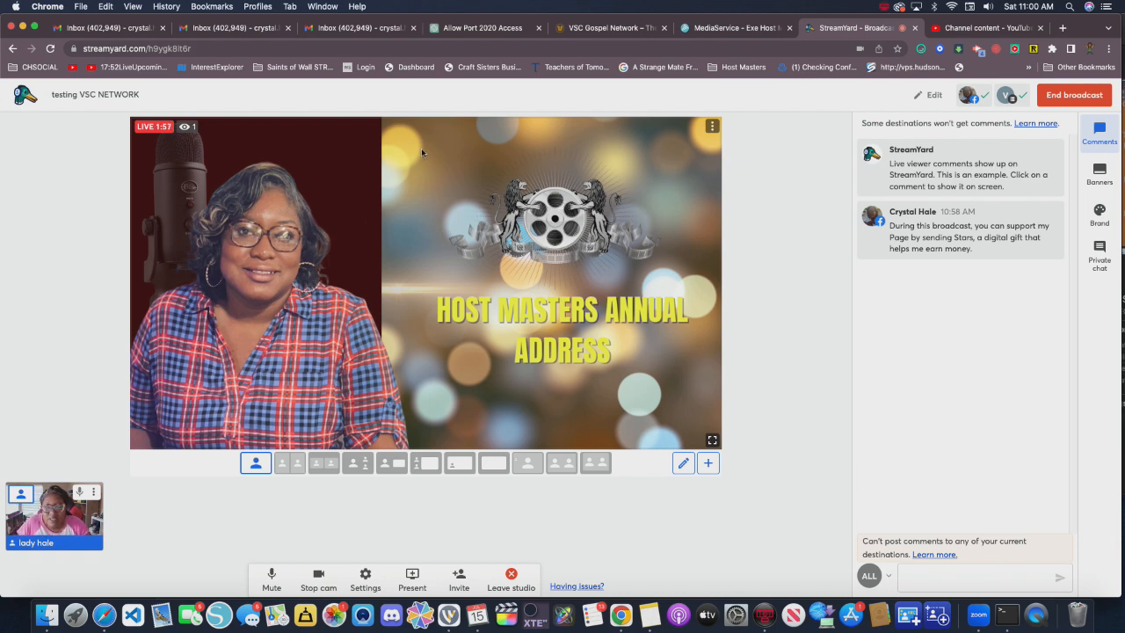
- End the live broadcast, rate it as Good and dismiss the feedback request
left_click(1044, 95)
left_click(1072, 156)
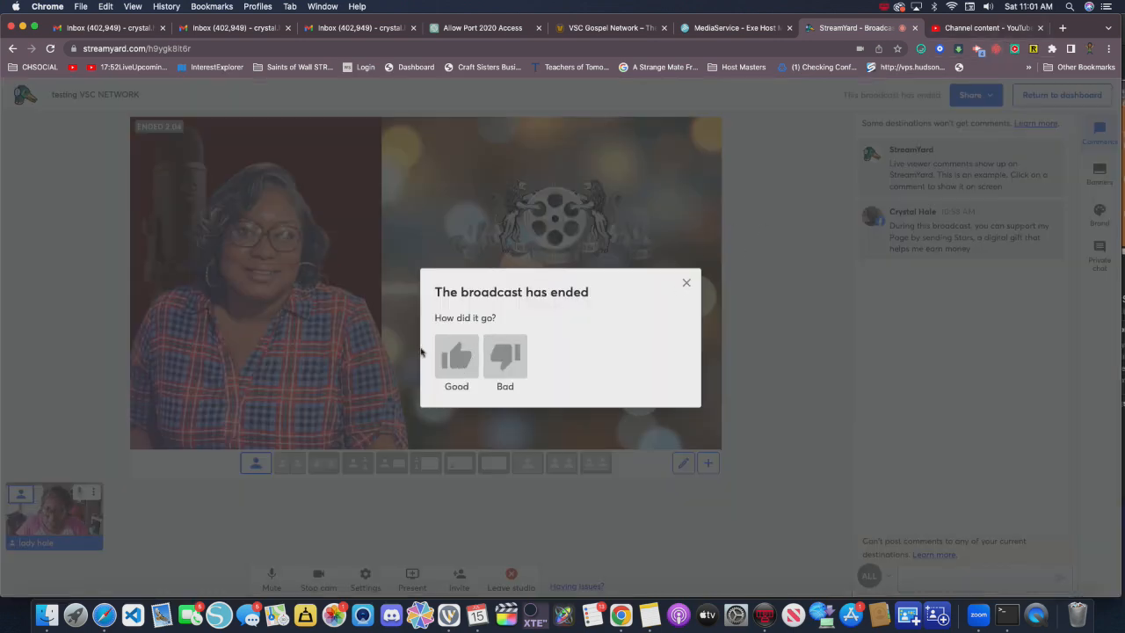
left_click(457, 355)
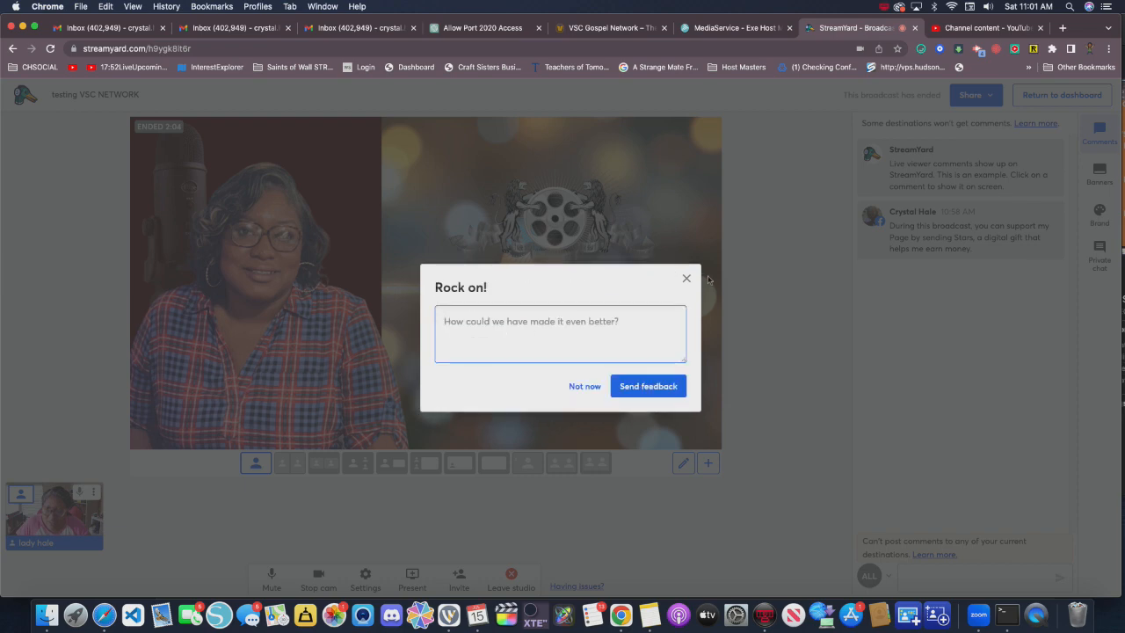
left_click(686, 279)
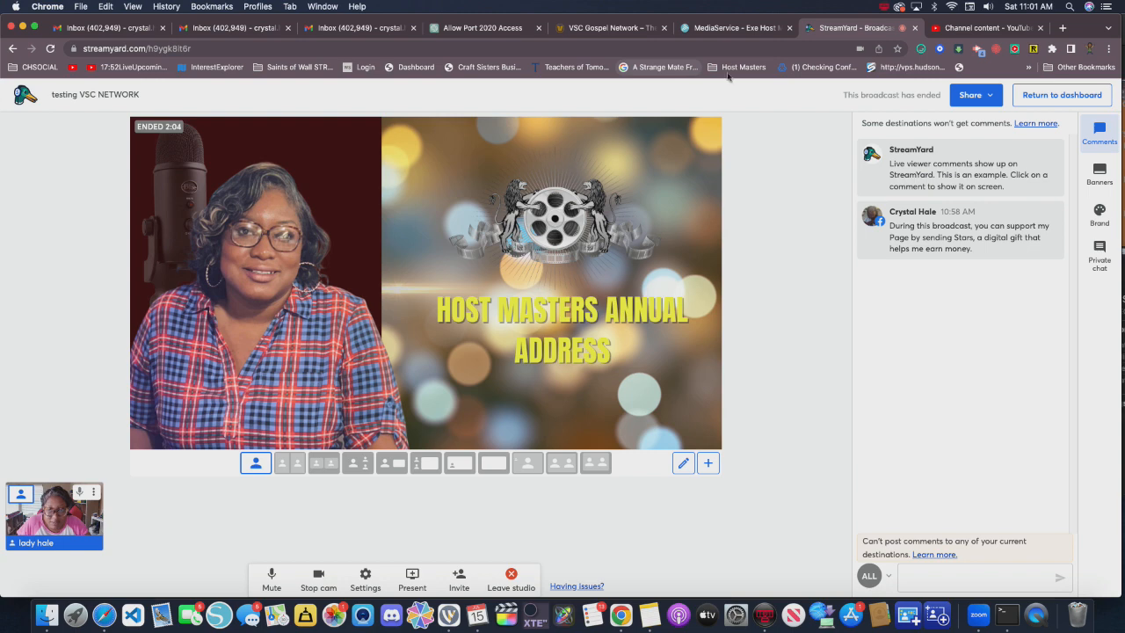
- Allow guests to stream the broadcast to their own destinations in the studio's guest settings, then close the settings
left_click(365, 581)
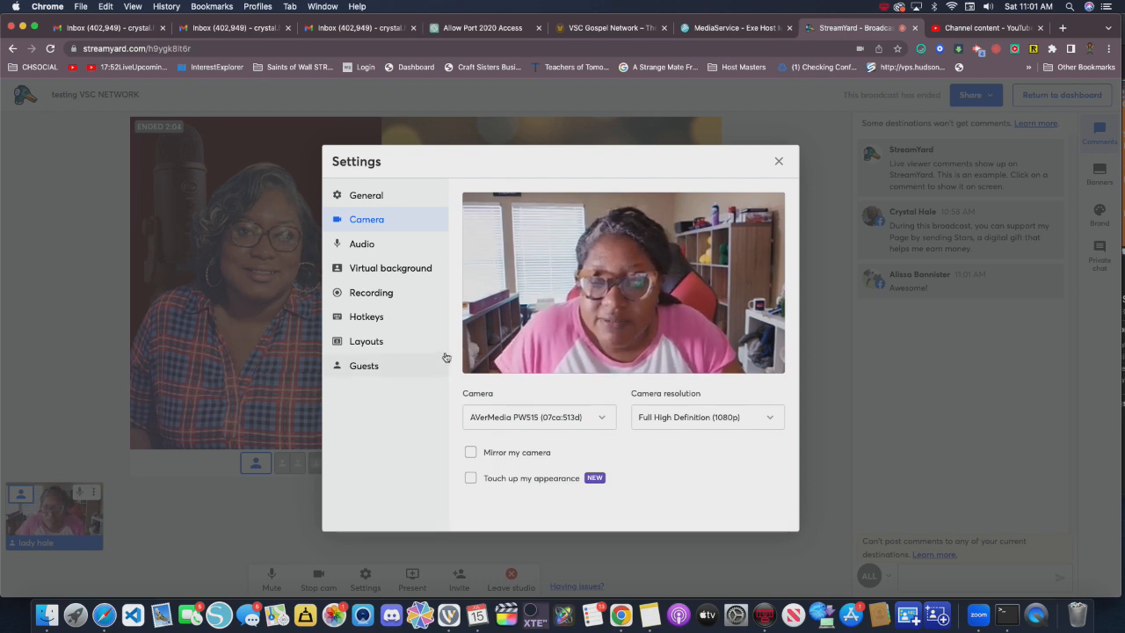
left_click(373, 368)
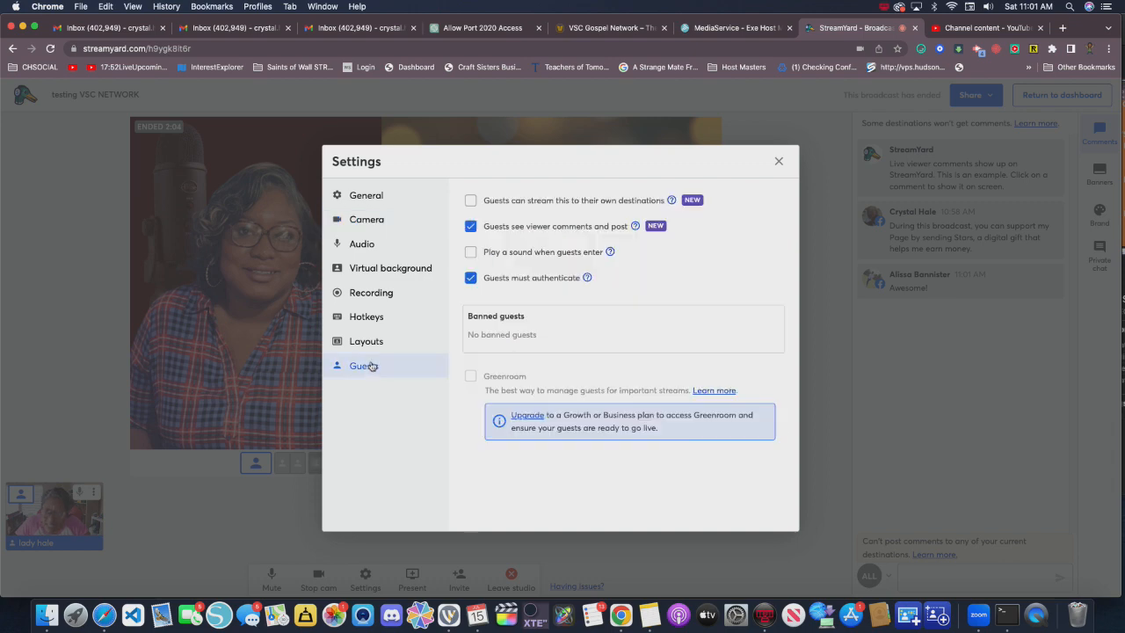
left_click(472, 202)
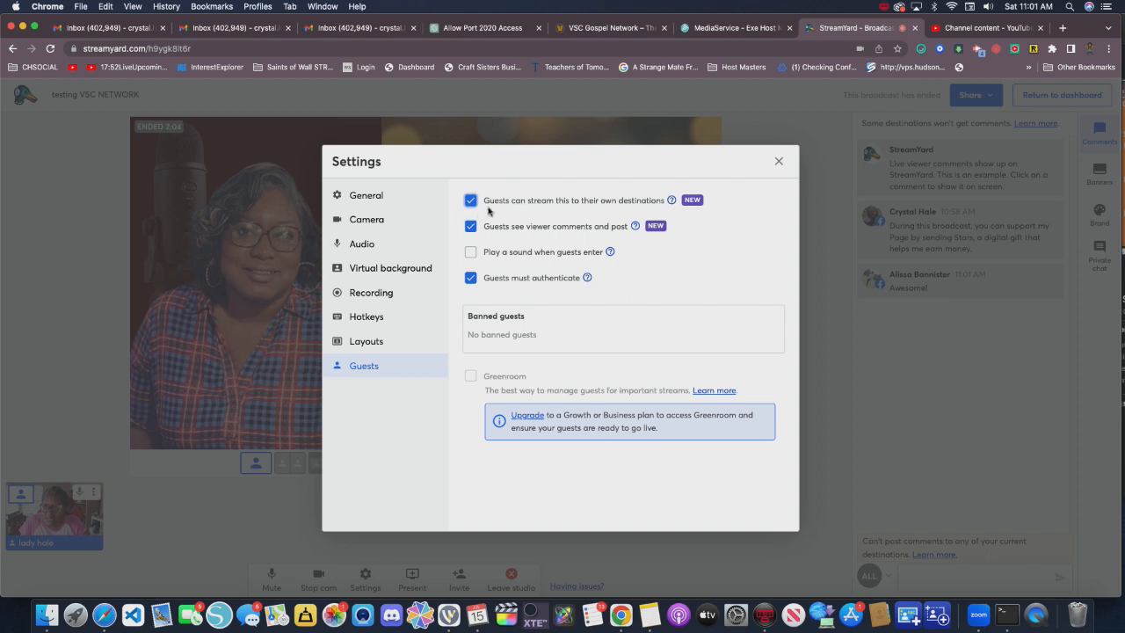
left_click(777, 163)
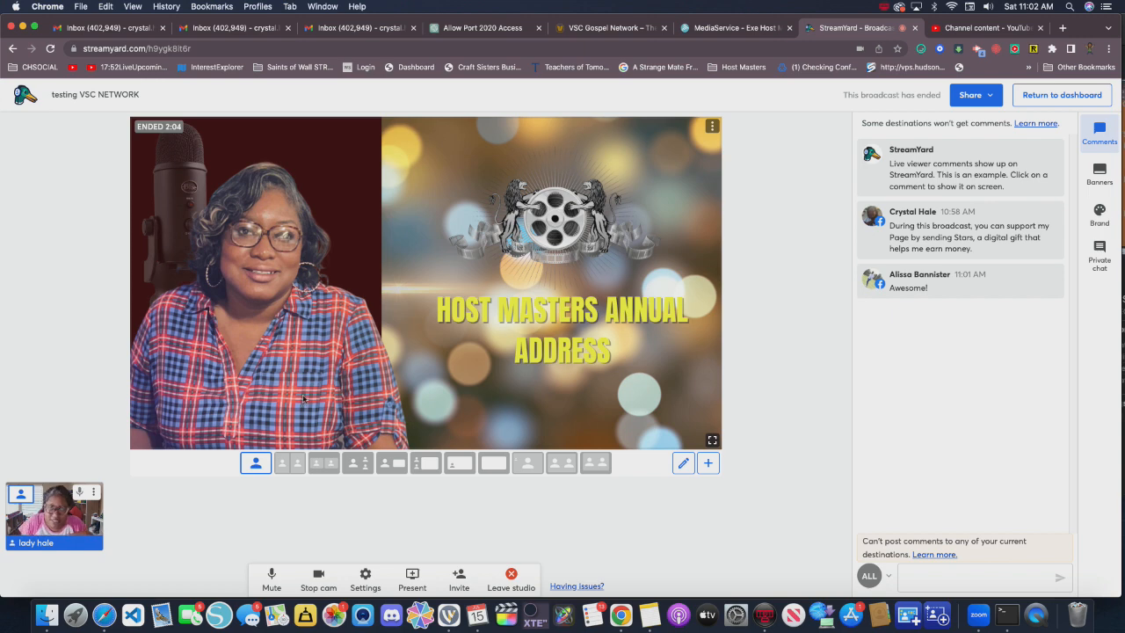
- Switch to Wirecast and transition the live output from the screen capture to the AVerMedia PW515 camera shot
left_click(448, 614)
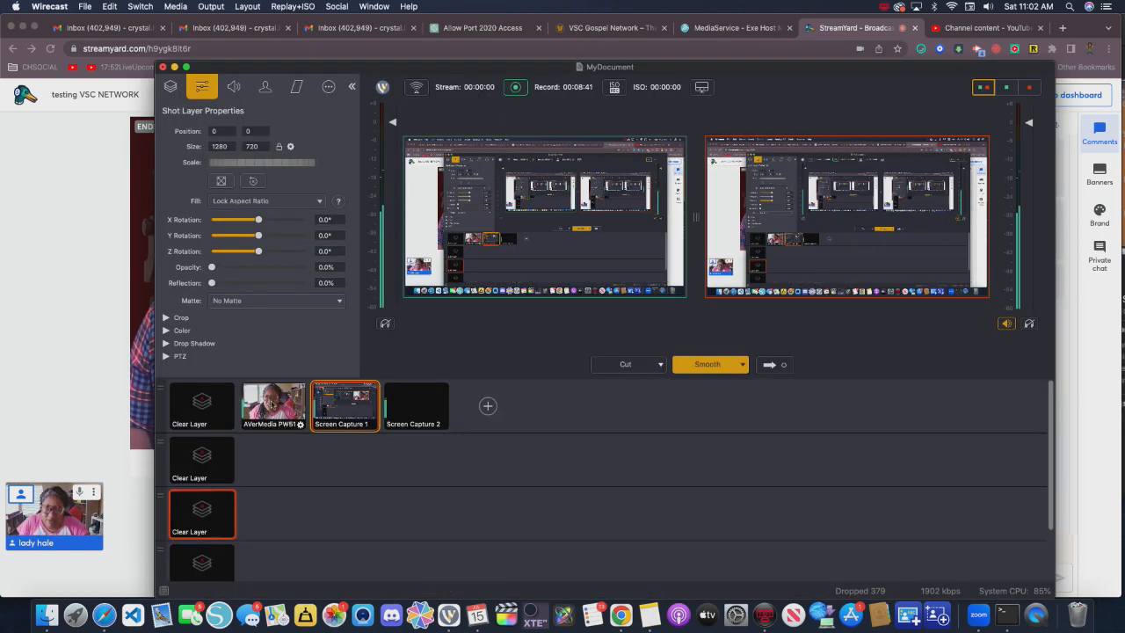
left_click(273, 404)
left_click(768, 364)
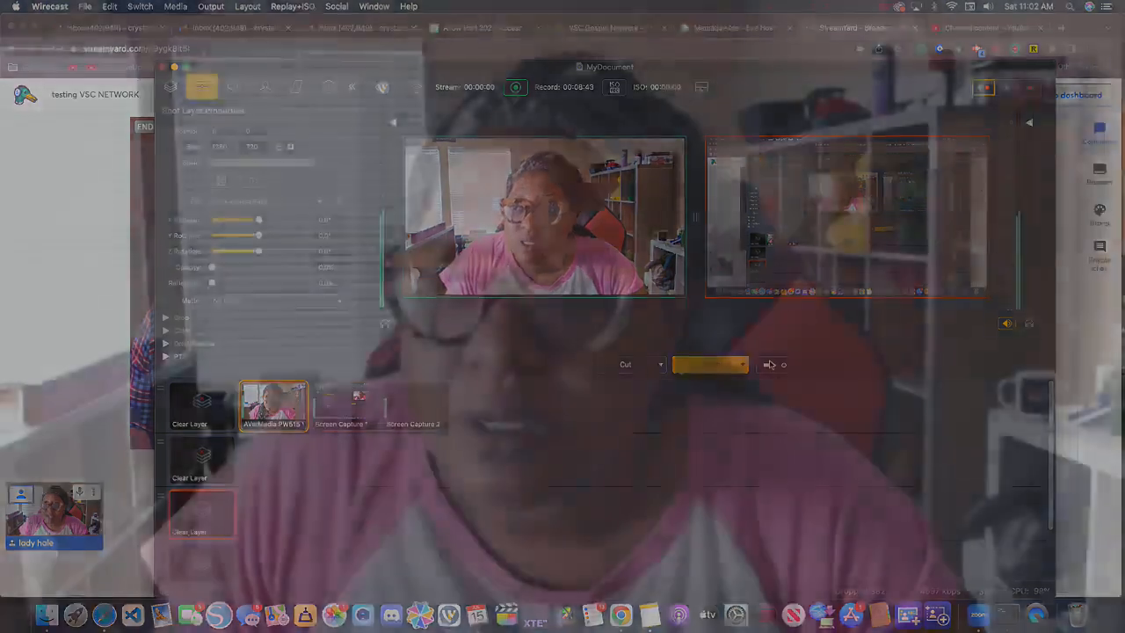